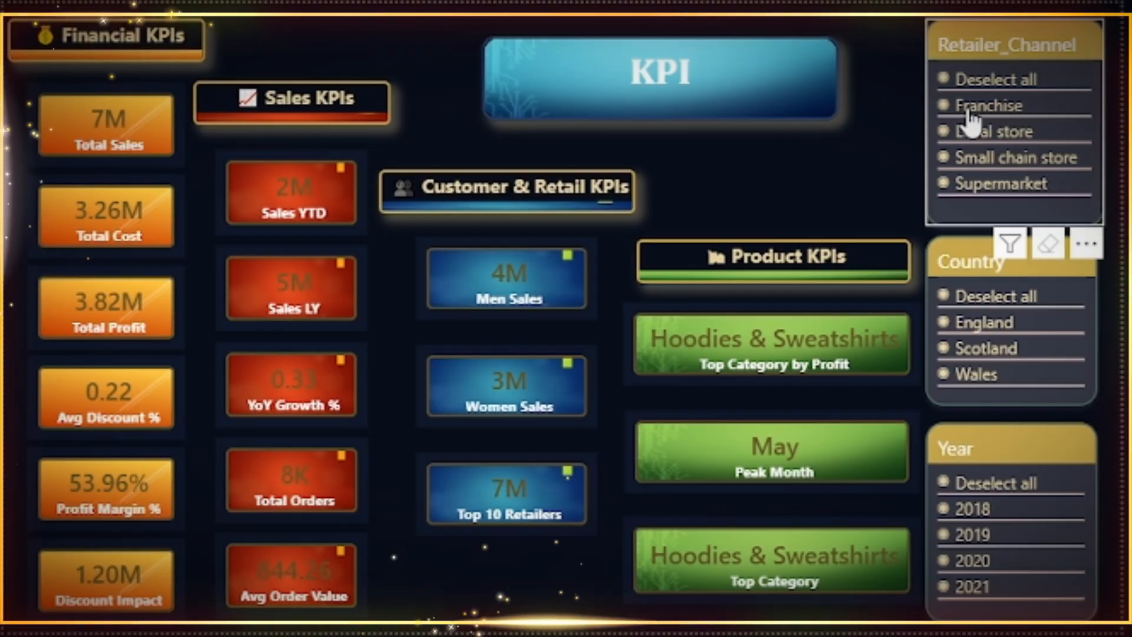
# Exclude England, Scotland and Wales one by one with the Country filter on the KPI page, and reset the country selection
pyautogui.click(960, 325)
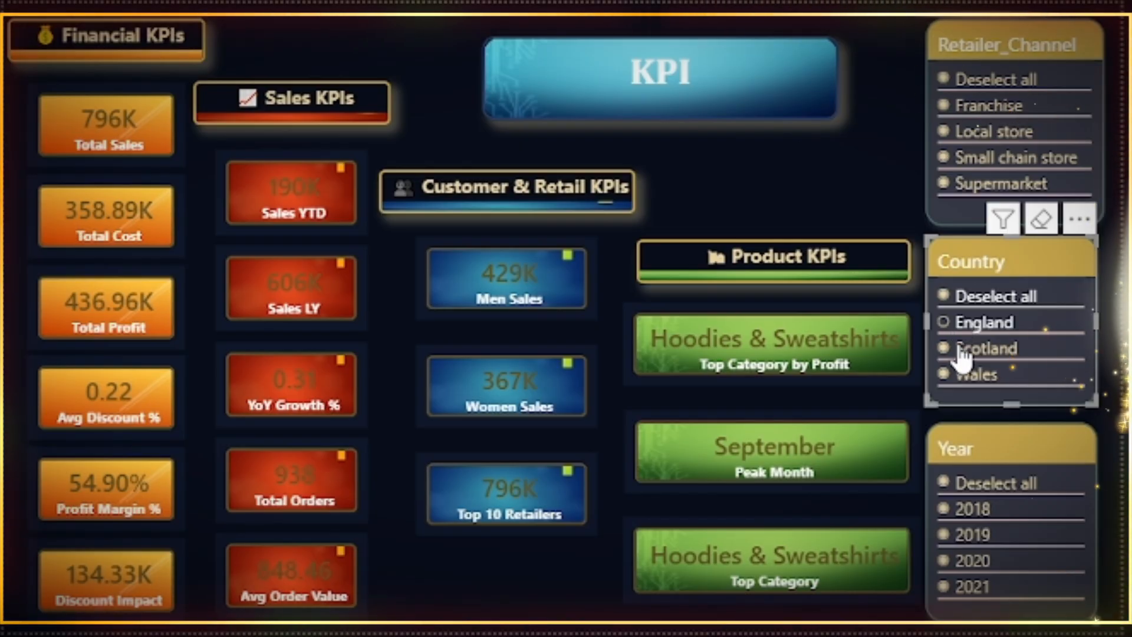
pyautogui.click(961, 353)
pyautogui.click(962, 376)
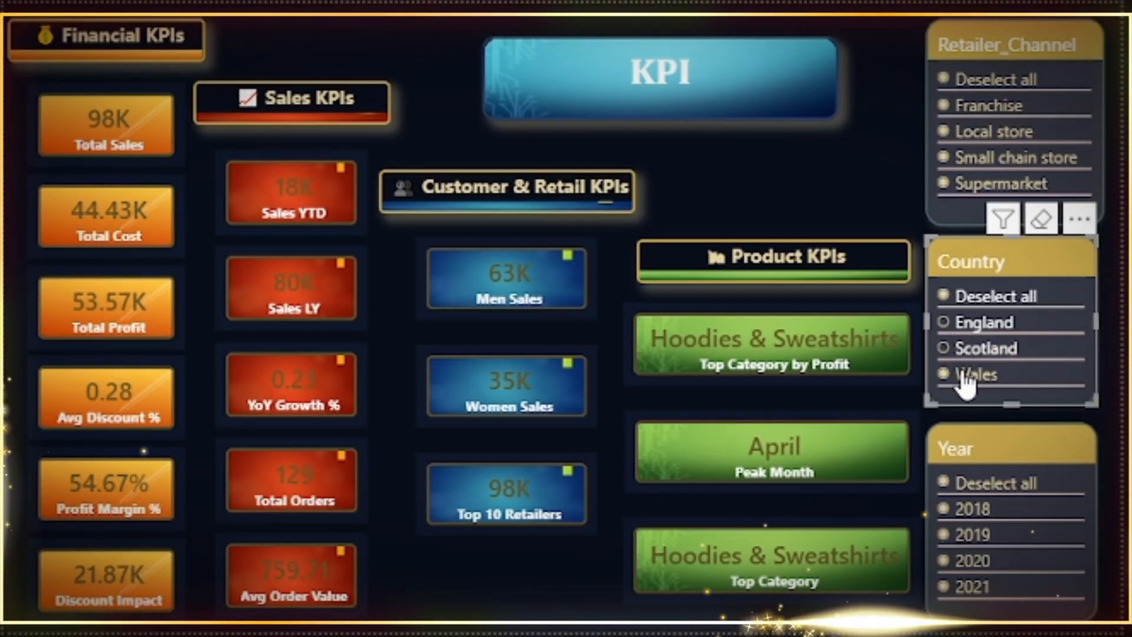
pyautogui.click(971, 297)
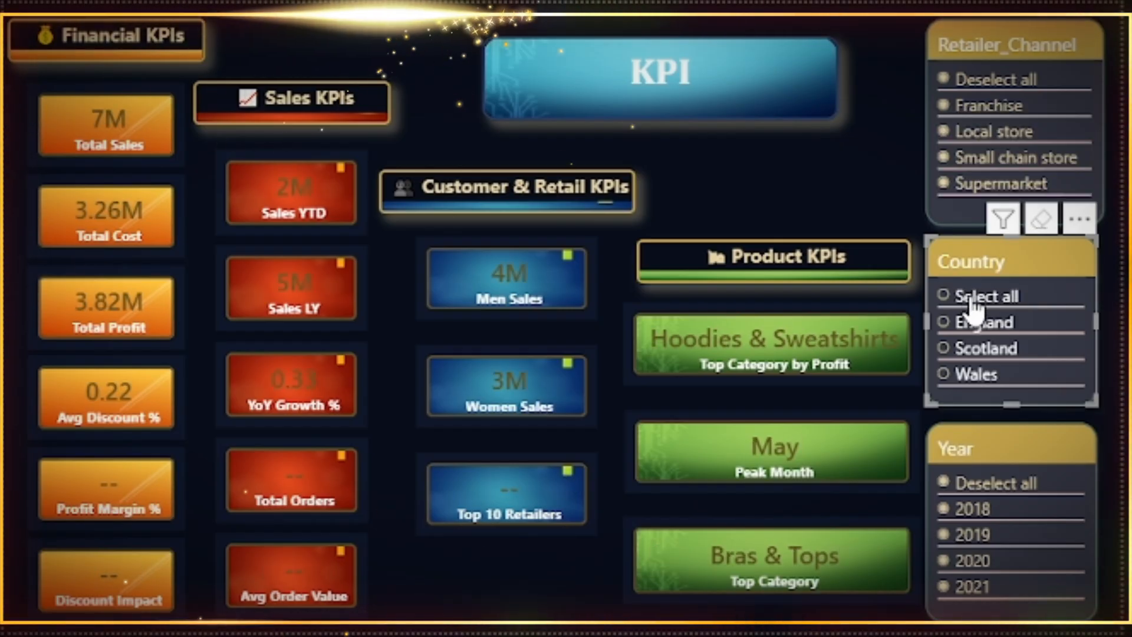
# Clear the Year filter on the KPI page and view the KPIs for 2018, 2019, 2020 and 2021 one year at a time
pyautogui.click(979, 512)
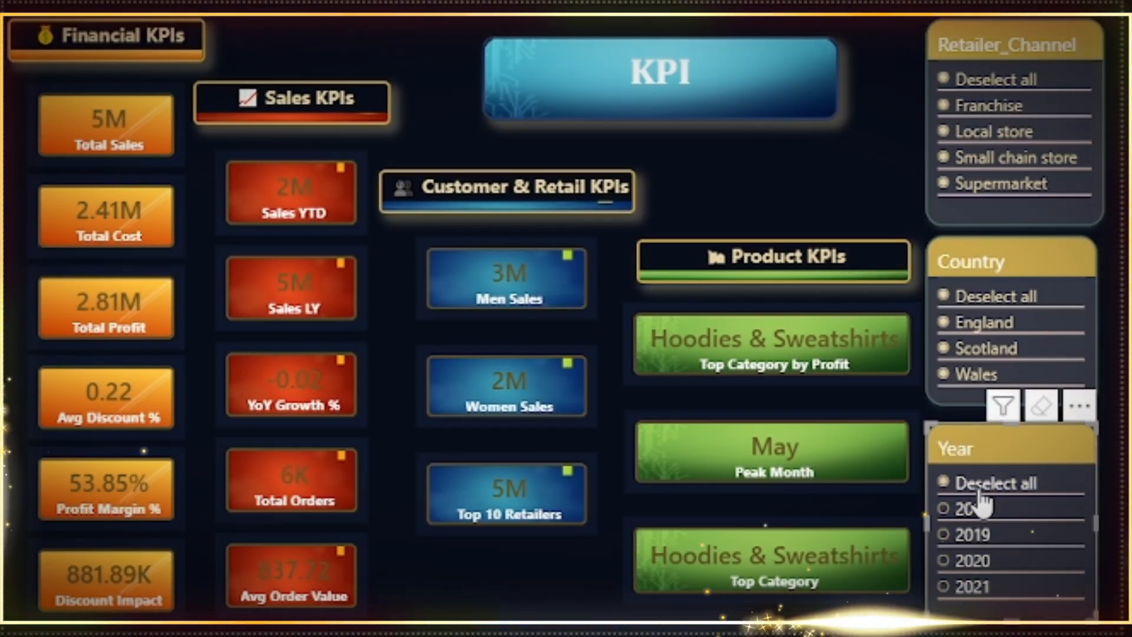
pyautogui.click(983, 485)
pyautogui.click(970, 514)
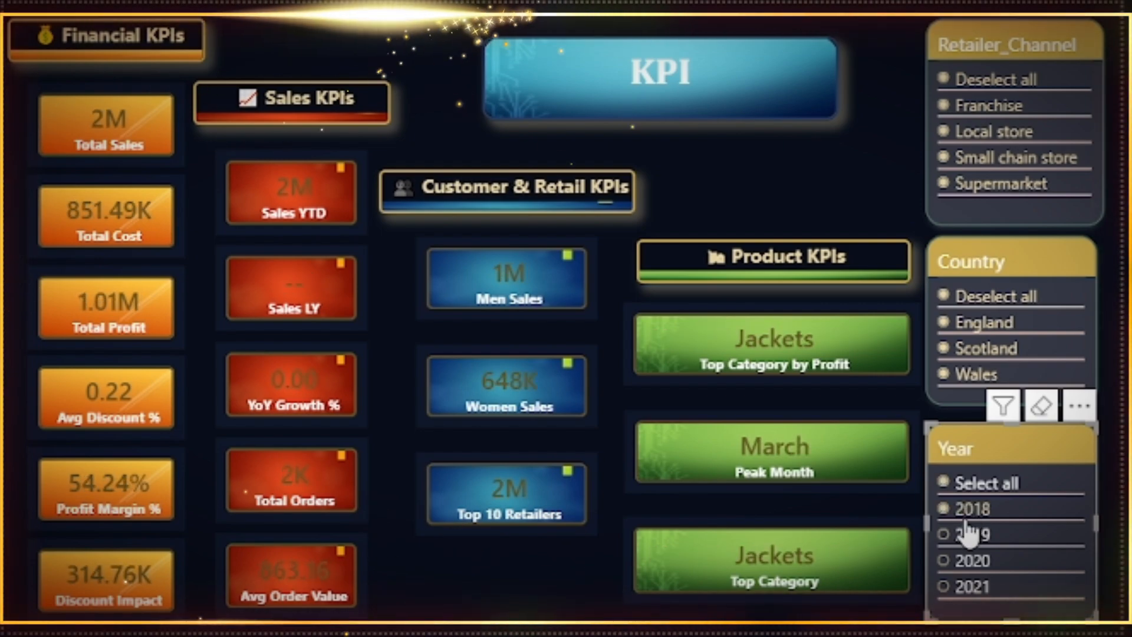
pyautogui.click(966, 525)
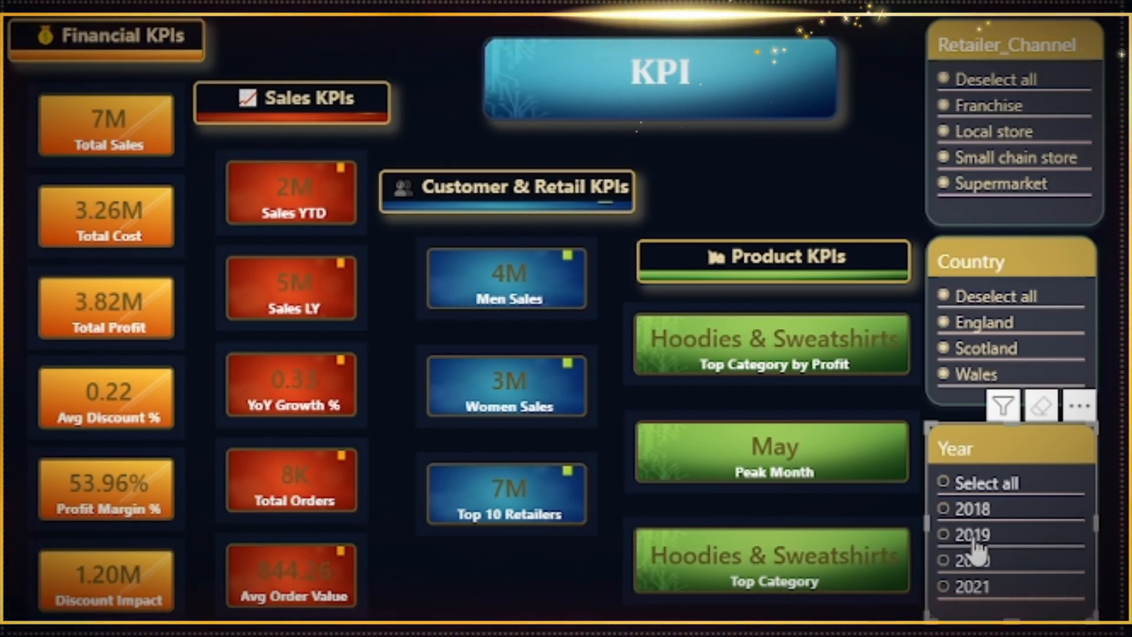
pyautogui.click(973, 535)
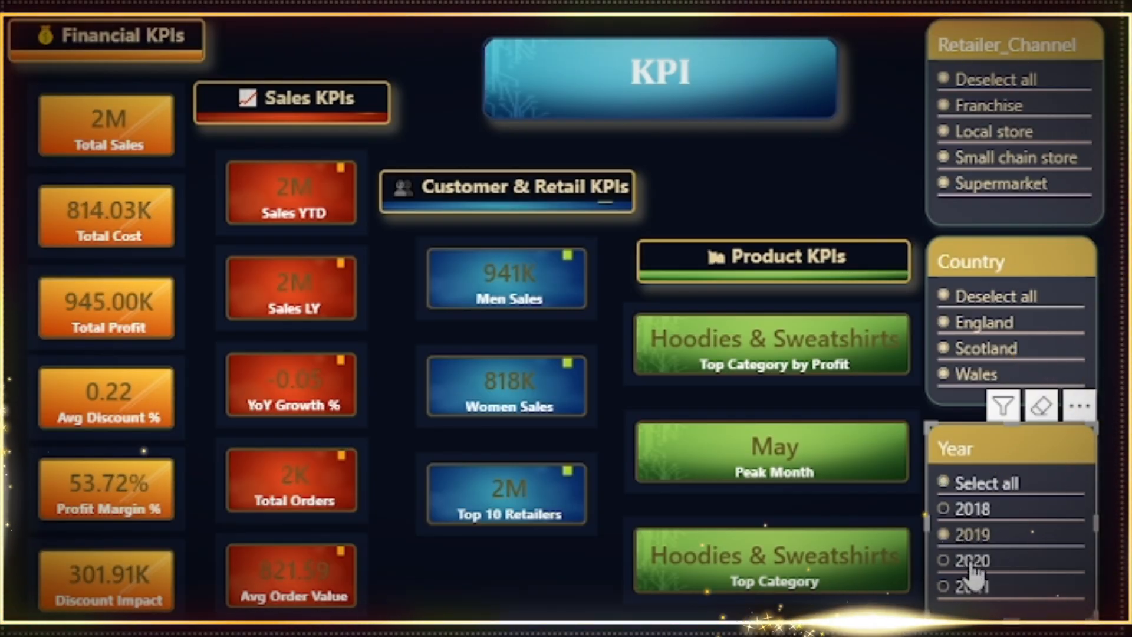
pyautogui.click(972, 561)
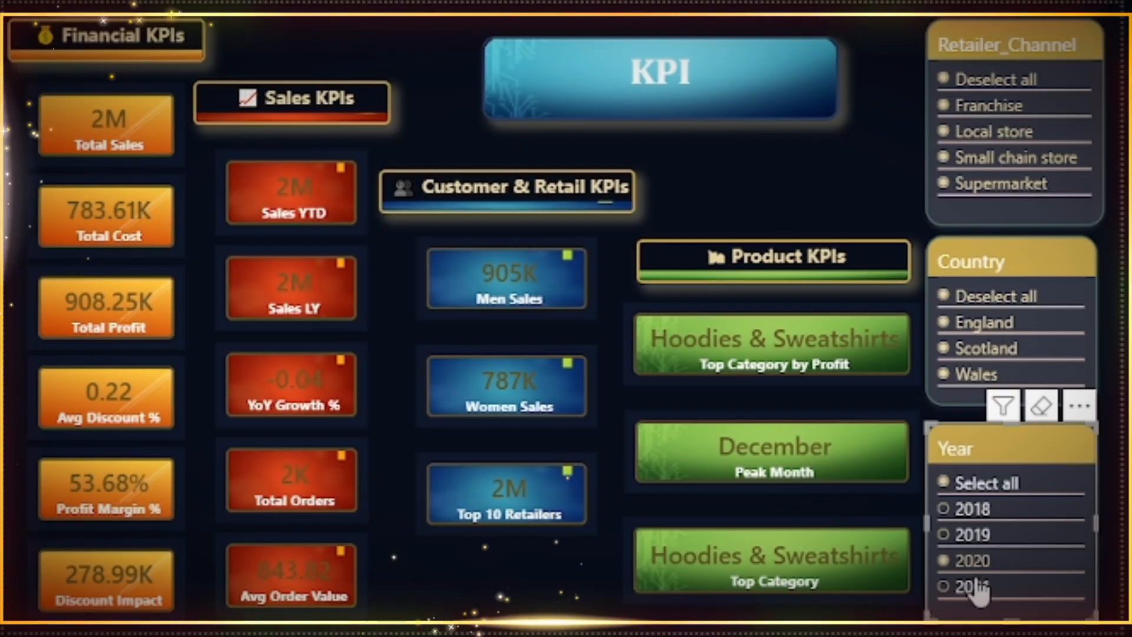
pyautogui.click(974, 586)
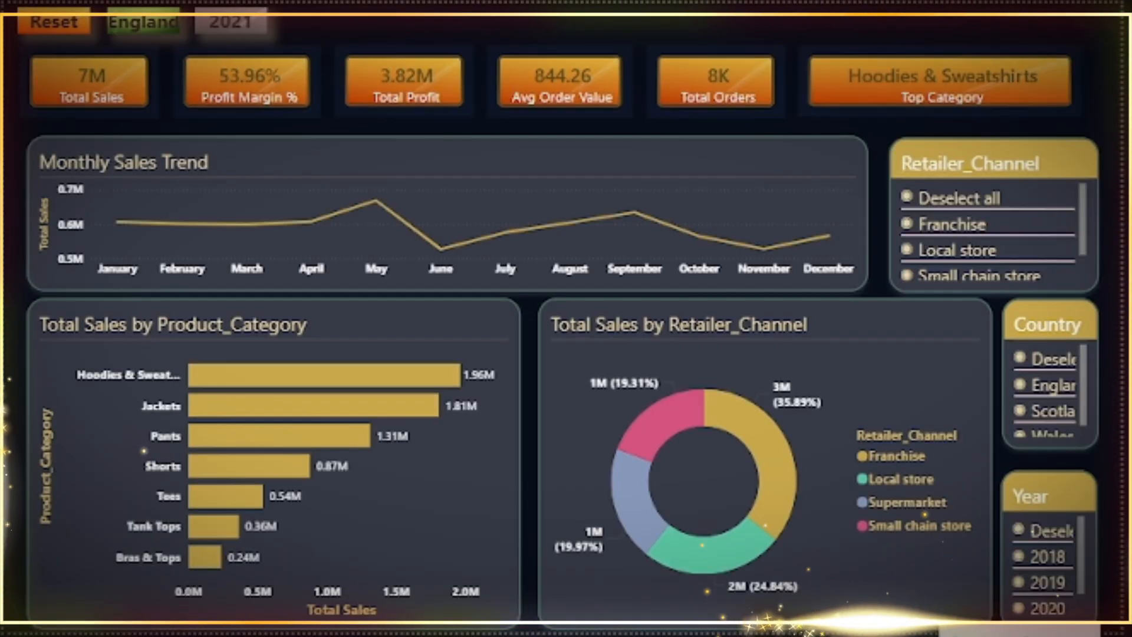
# Filter the Monthly Sales Trend page by 2018, 2019 and 2020 one year at a time, and restore all years
pyautogui.click(1038, 534)
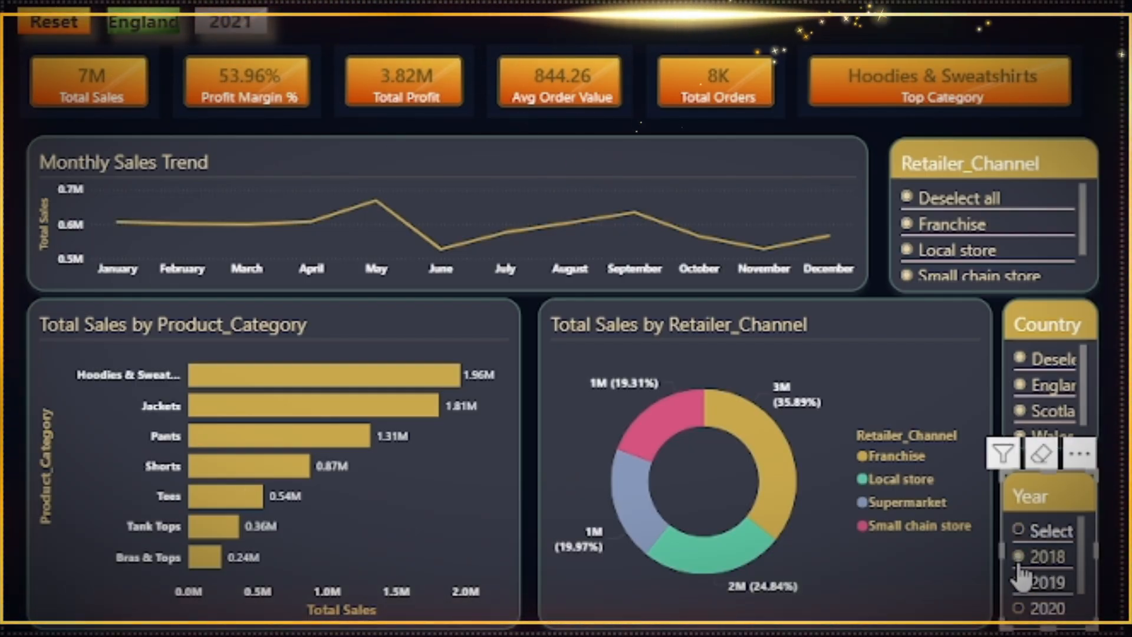
pyautogui.click(1018, 575)
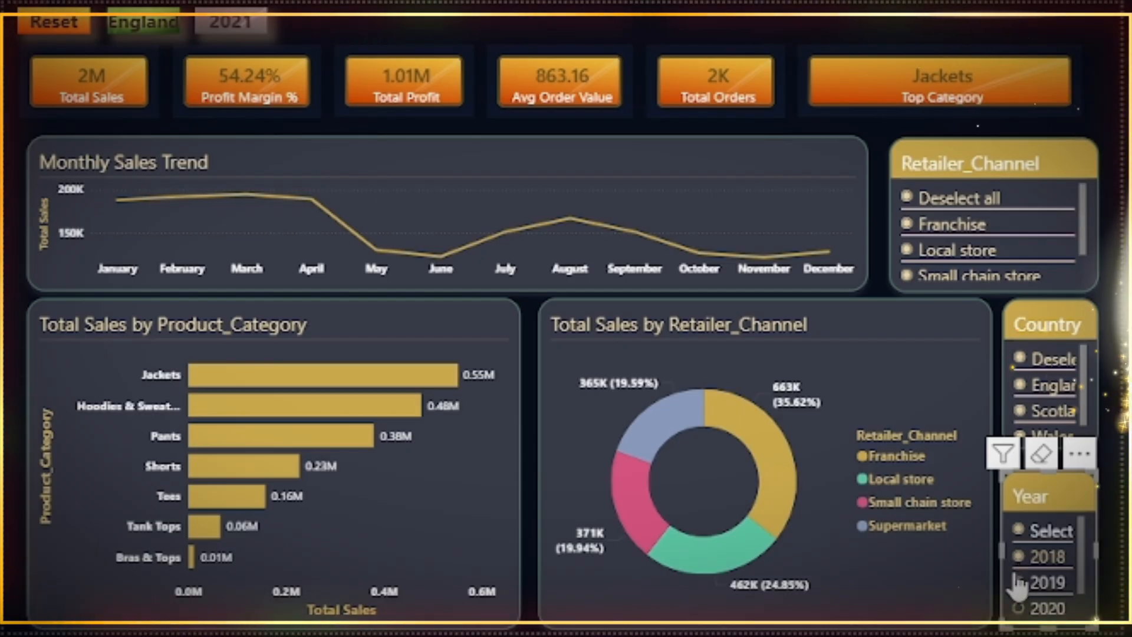
pyautogui.click(1019, 583)
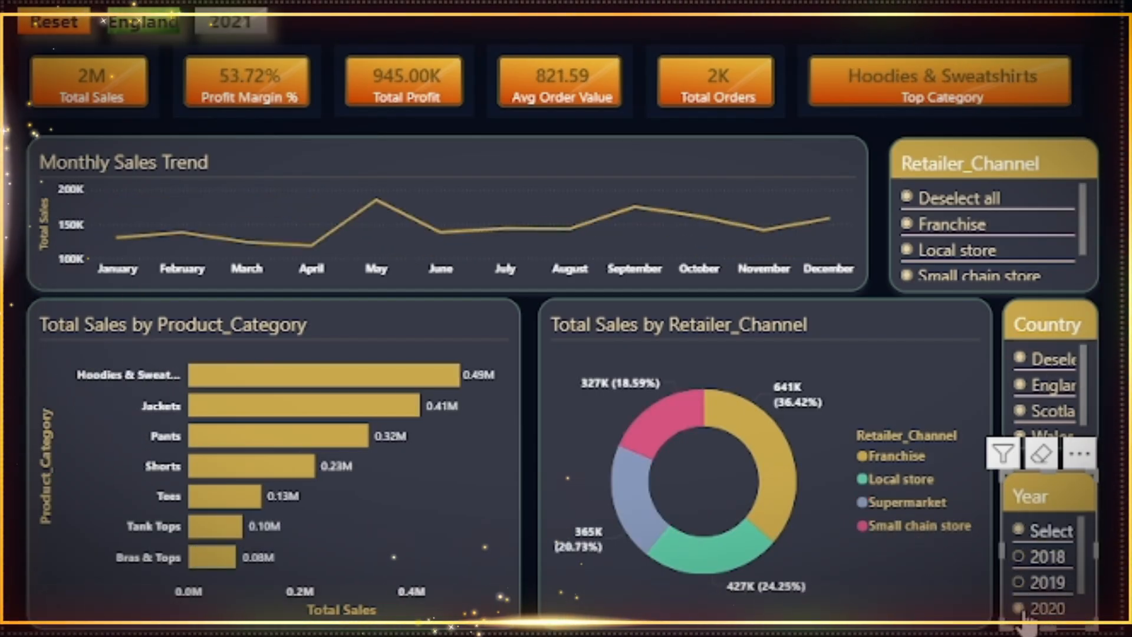
pyautogui.click(1035, 609)
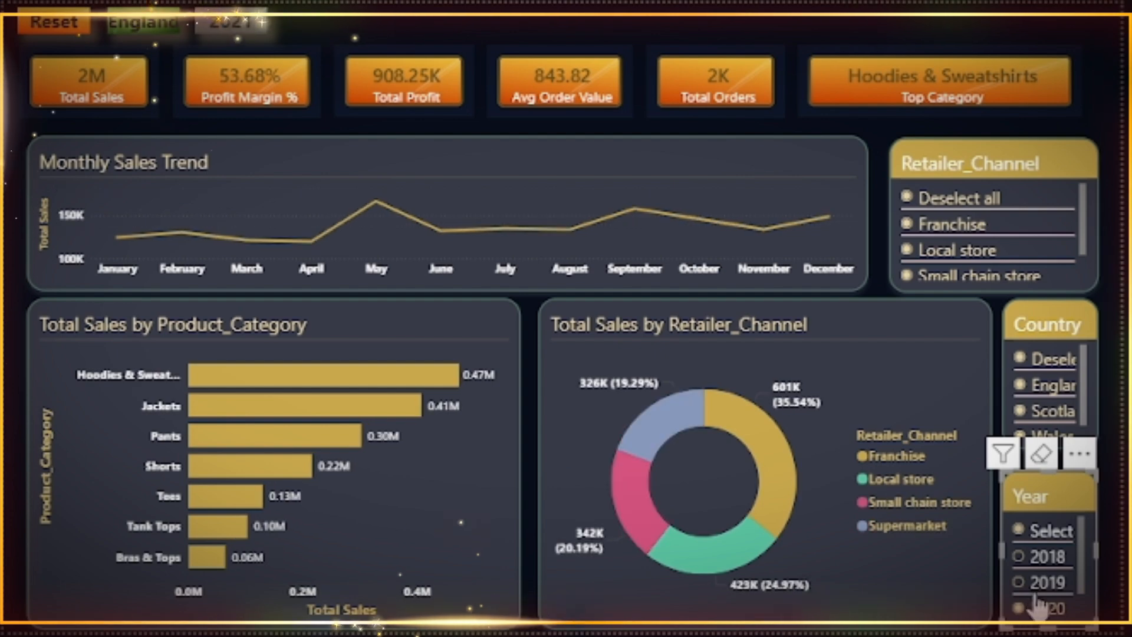
pyautogui.click(1038, 538)
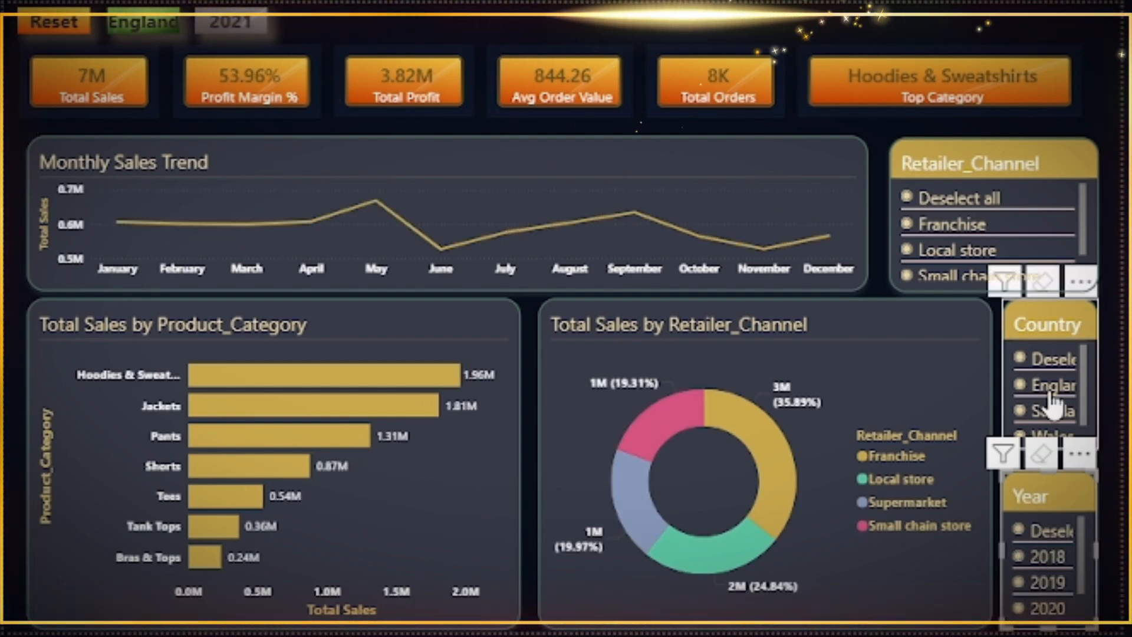
# Clear the Country filter on the Monthly Sales Trend page and view the sales for England and Scotland one at a time
pyautogui.click(1041, 370)
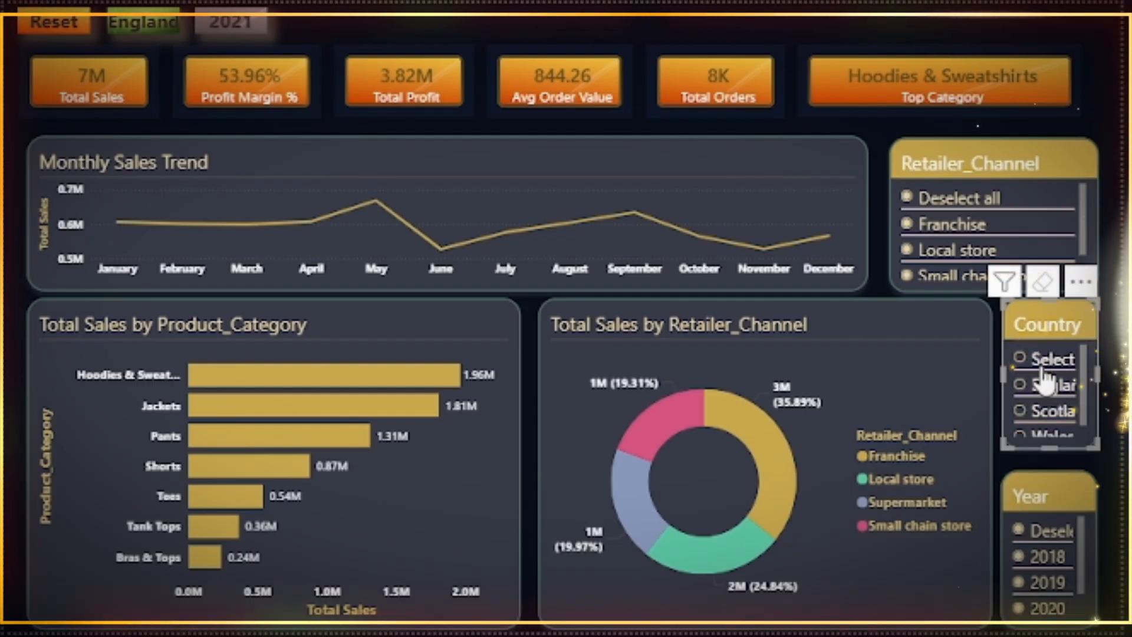
pyautogui.click(1041, 384)
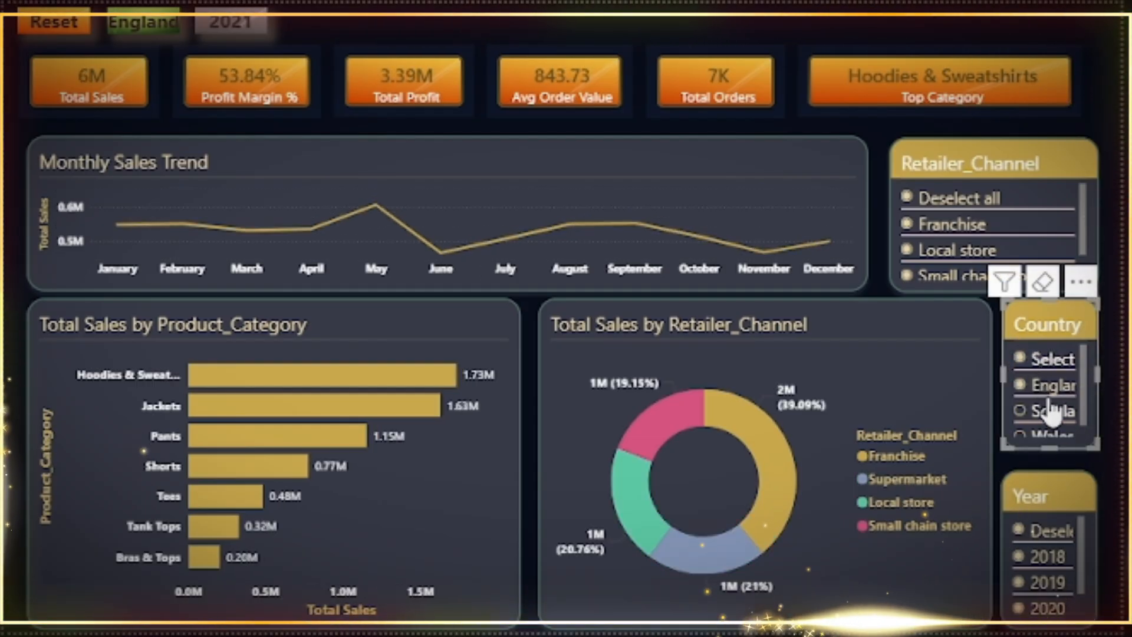
pyautogui.click(1050, 411)
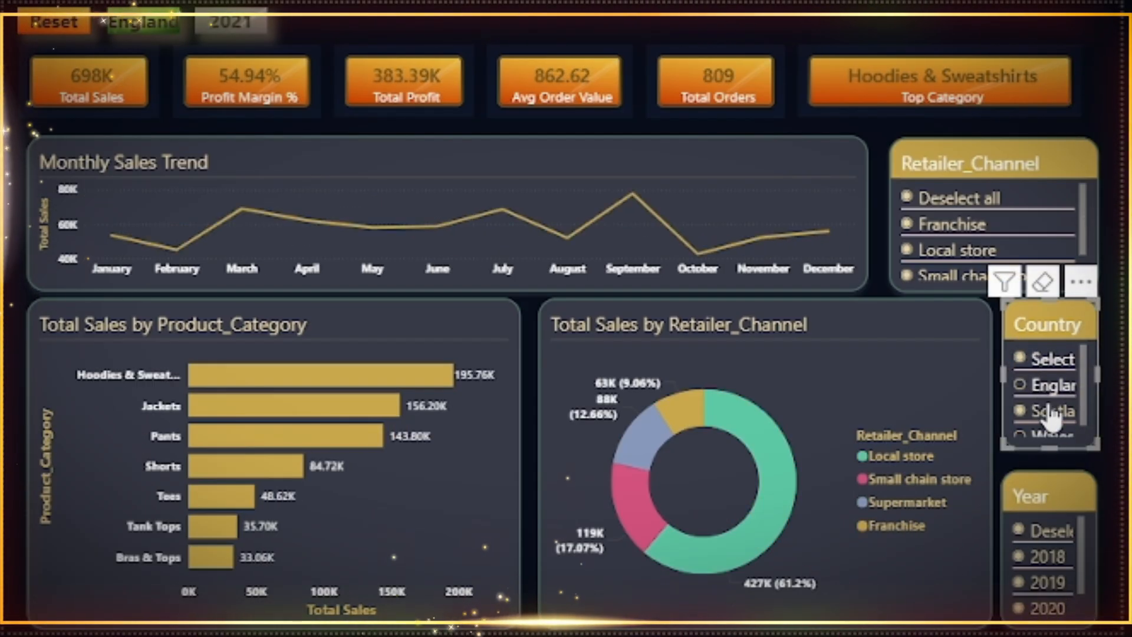
pyautogui.click(1051, 411)
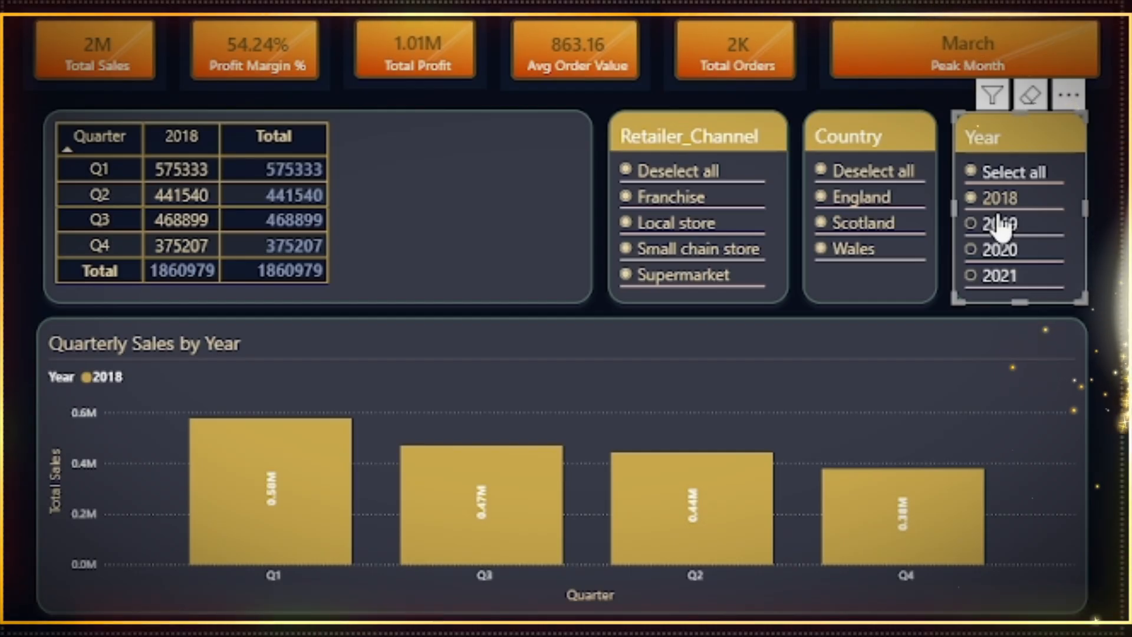
# View the quarterly sales for 2019, 2020 and 2021 one year at a time, and select all years again
pyautogui.click(999, 224)
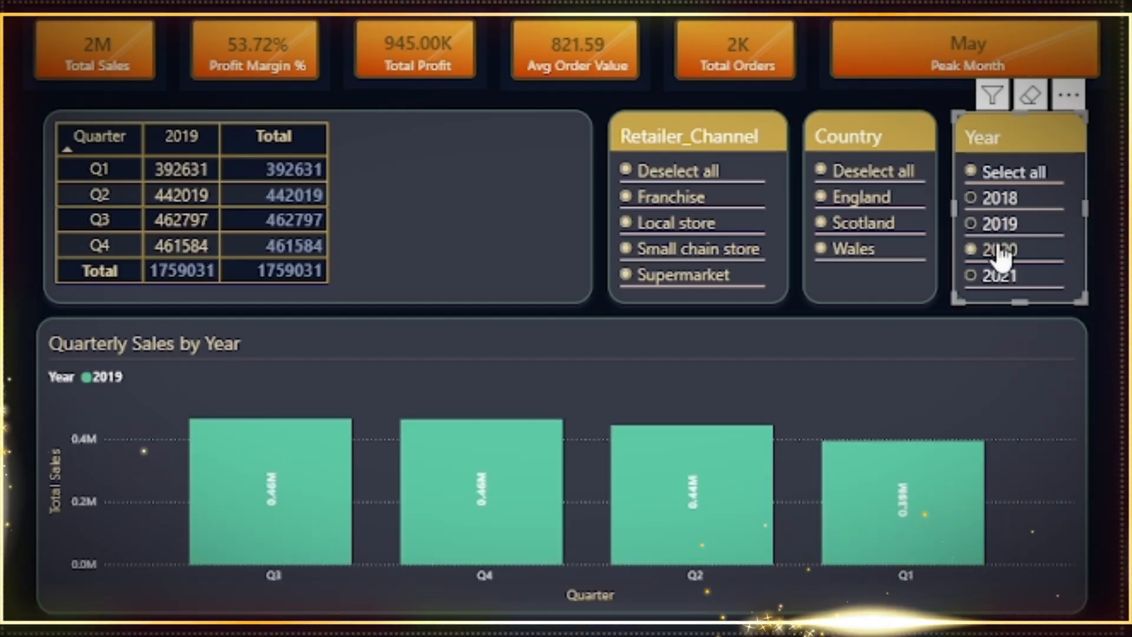
pyautogui.click(999, 249)
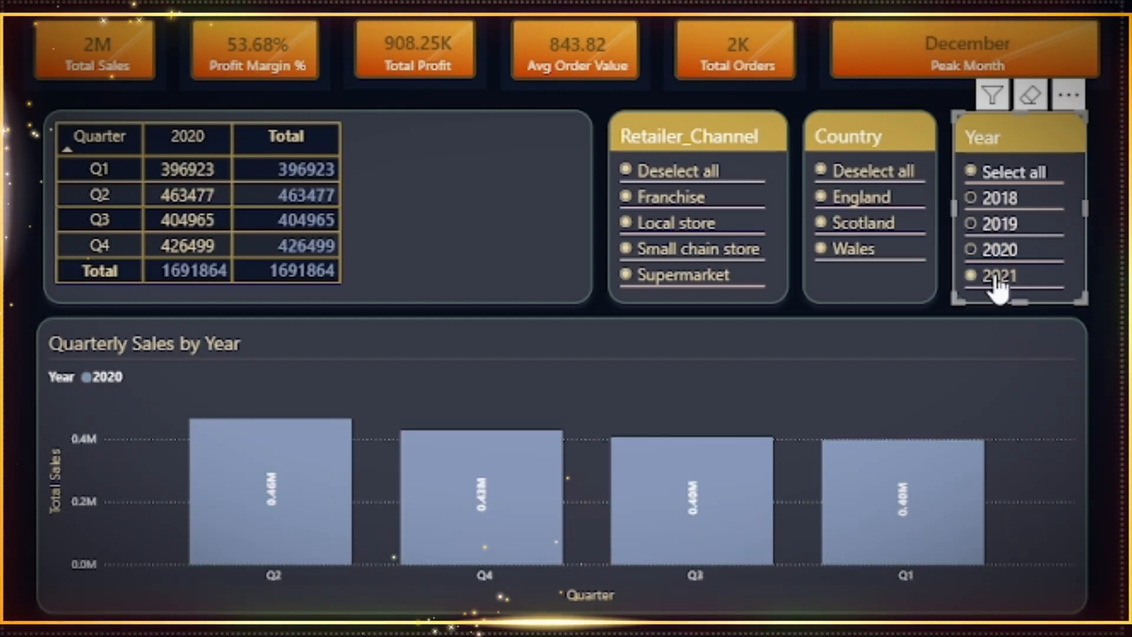
pyautogui.click(998, 280)
pyautogui.click(1004, 174)
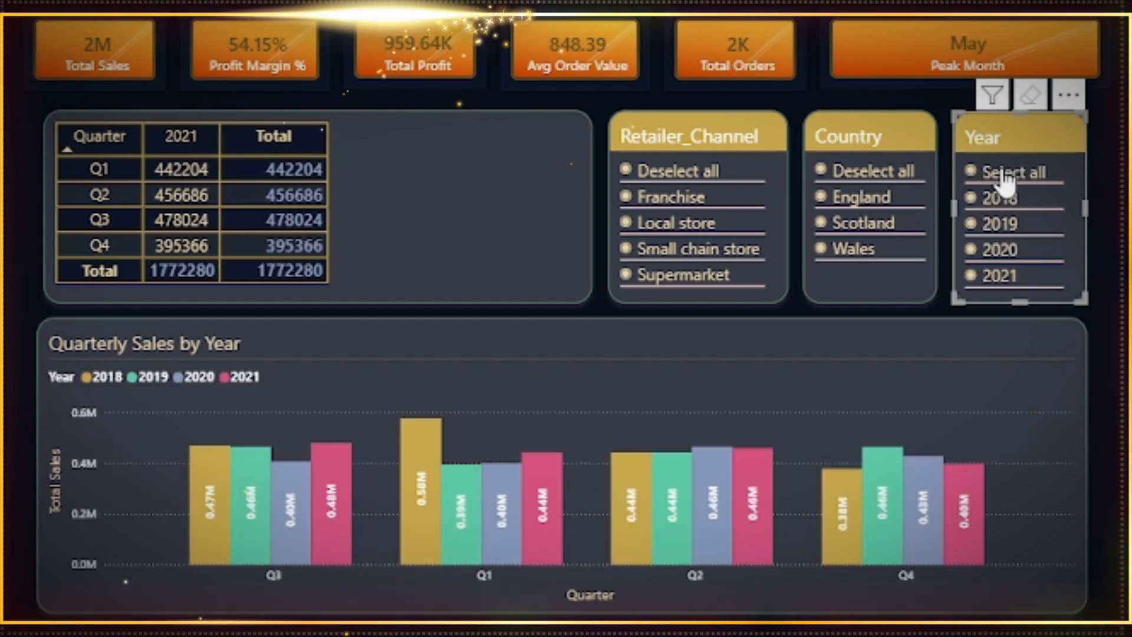
# Exclude England and Scotland from the quarterly sales with the Country filter, and select all countries again
pyautogui.click(865, 199)
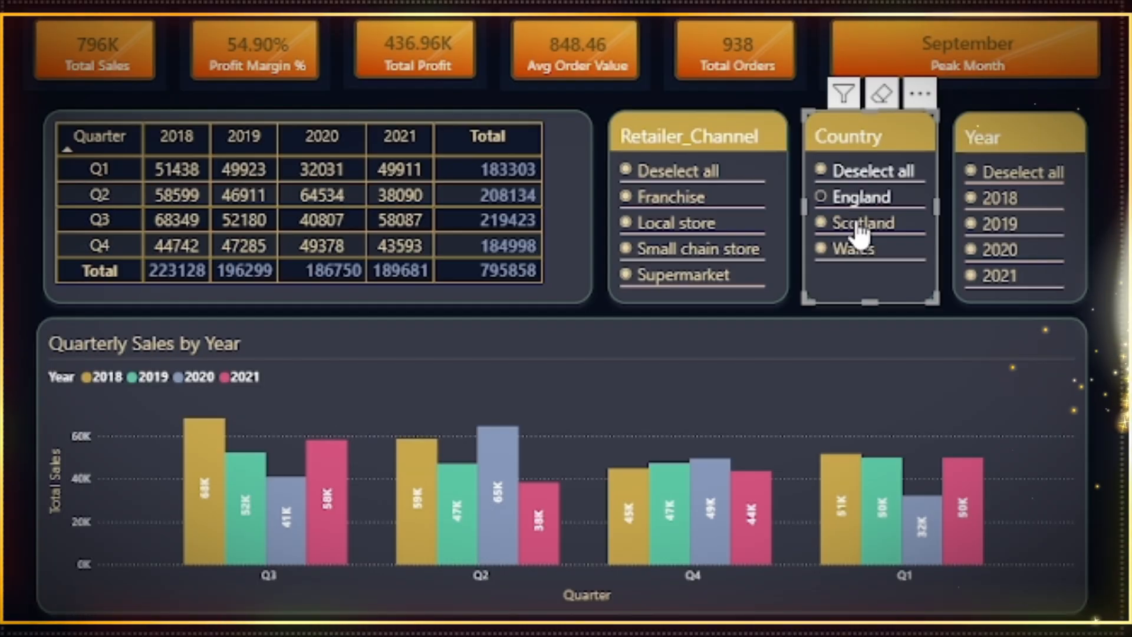
pyautogui.click(860, 226)
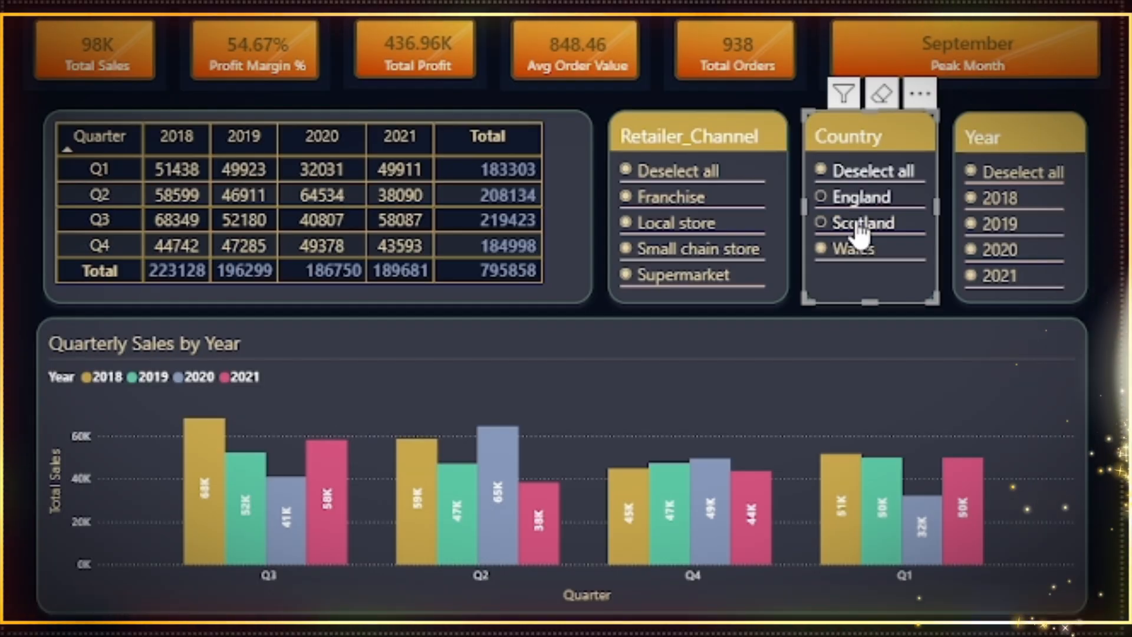
pyautogui.click(866, 172)
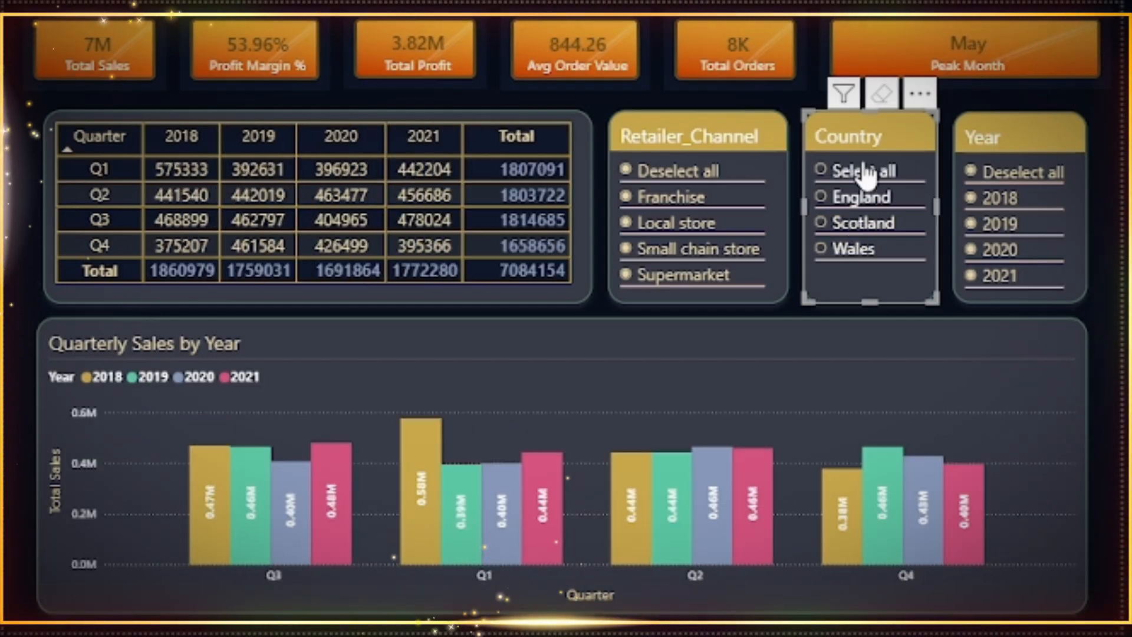
pyautogui.click(867, 172)
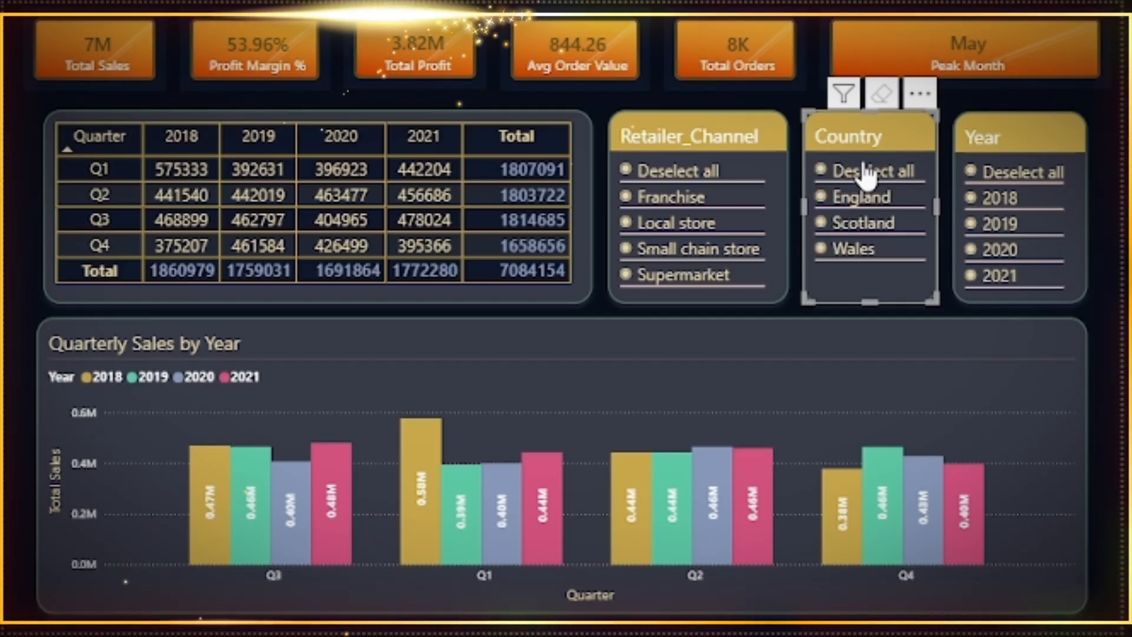
# Limit the quarterly sales to the Small chain store retailer channel, and select all channels again
pyautogui.click(660, 172)
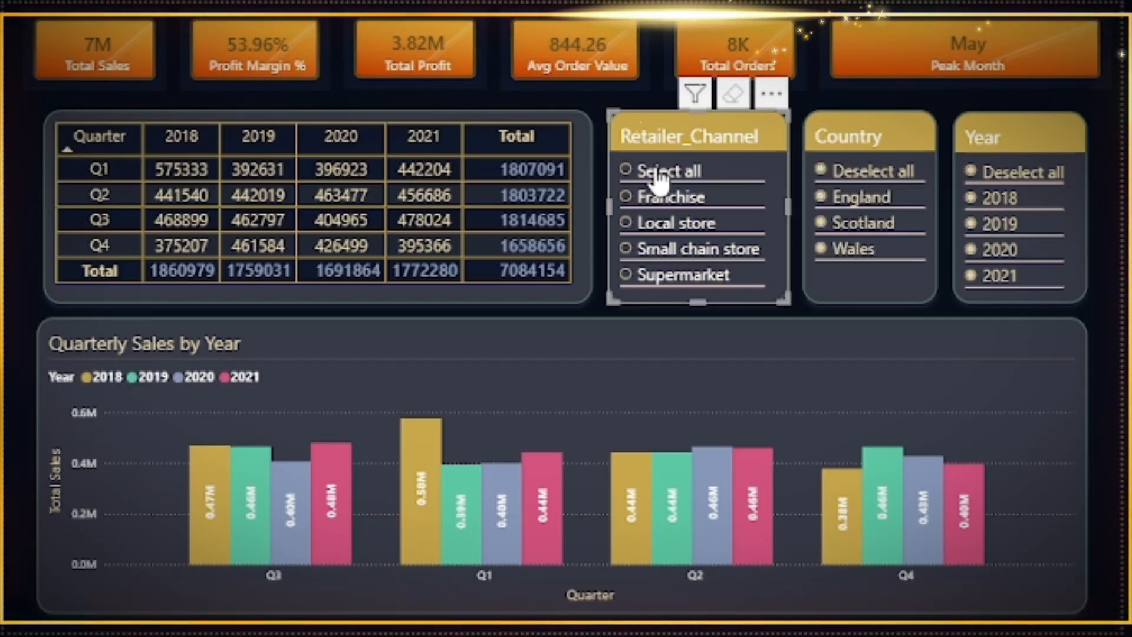
pyautogui.click(667, 255)
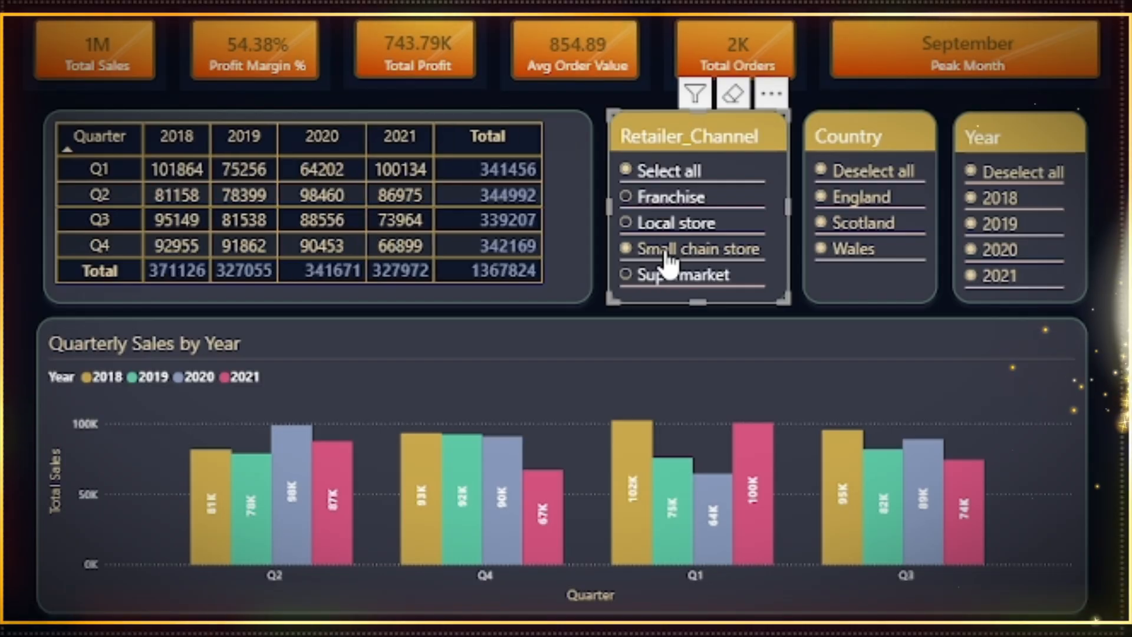
pyautogui.click(684, 174)
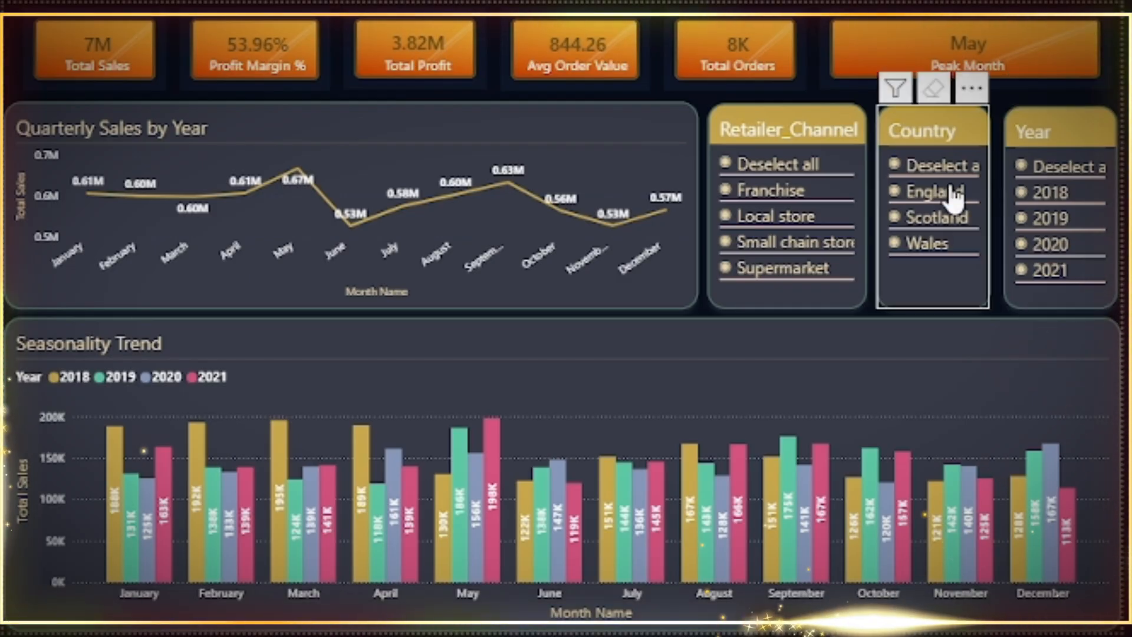
# View the Seasonality Trend for 2018, 2019, 2020 and 2021 one year at a time, and select all years again
pyautogui.click(1035, 167)
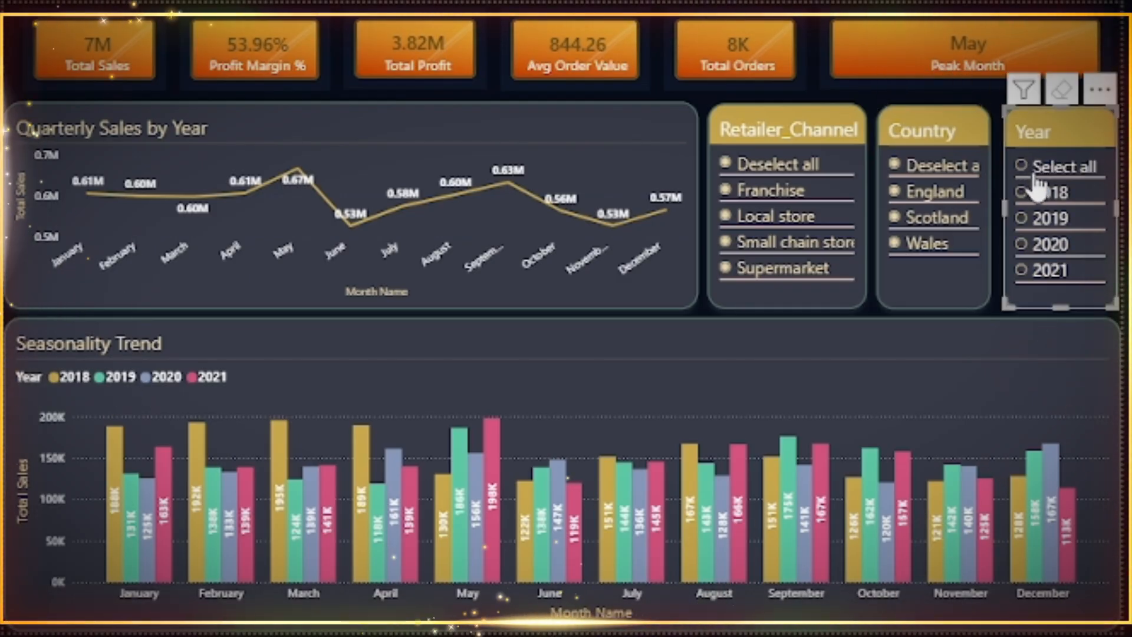
pyautogui.click(1042, 195)
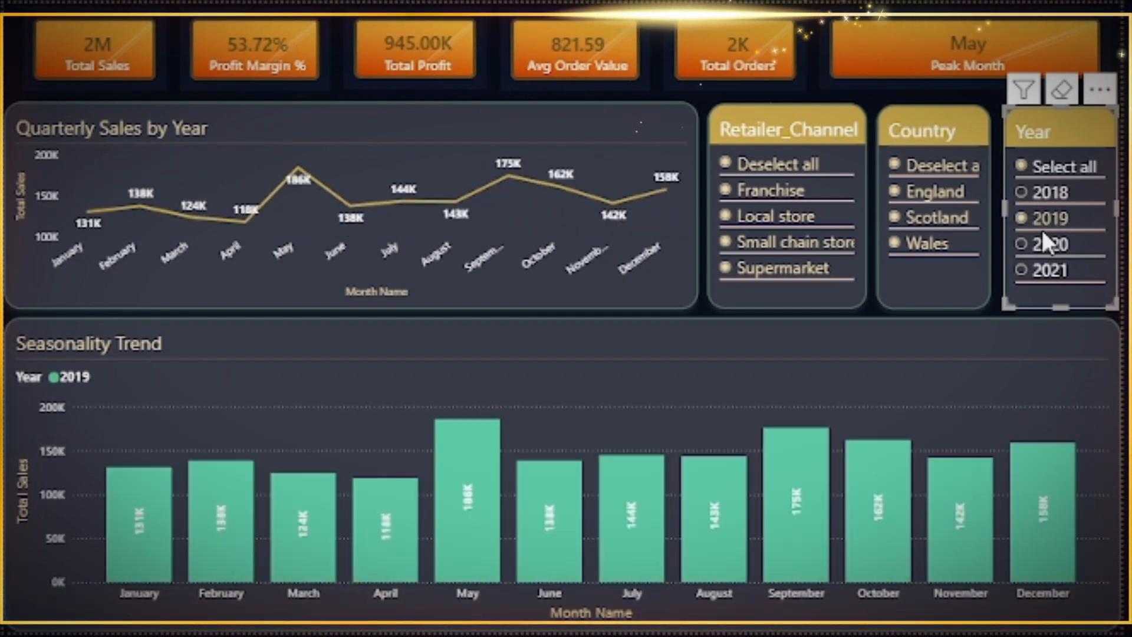
pyautogui.click(1045, 245)
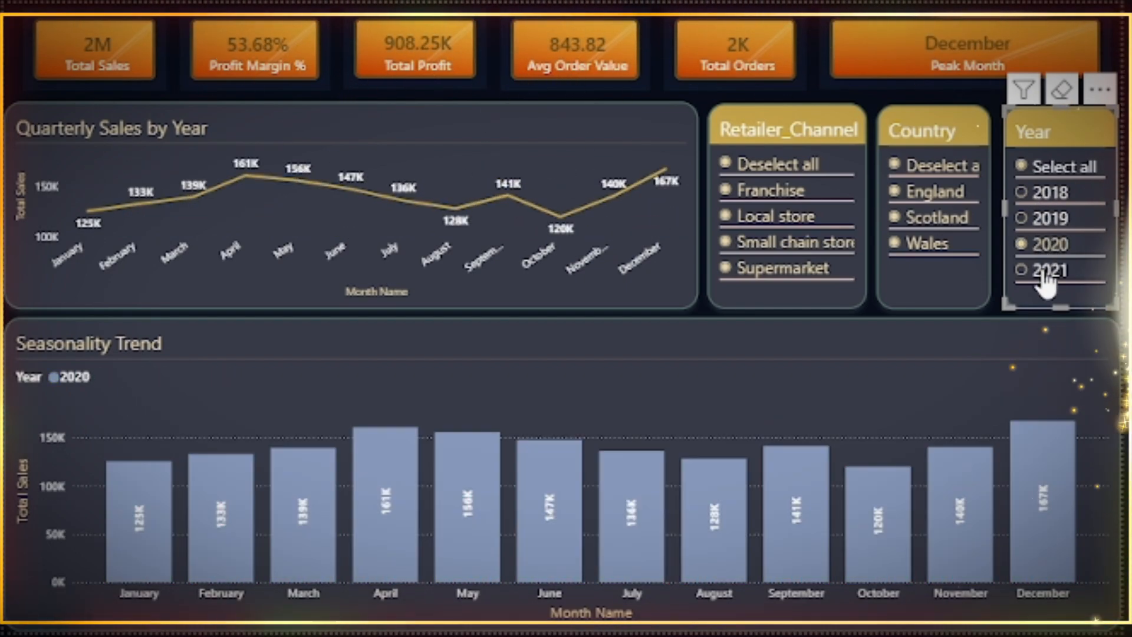
pyautogui.click(1043, 273)
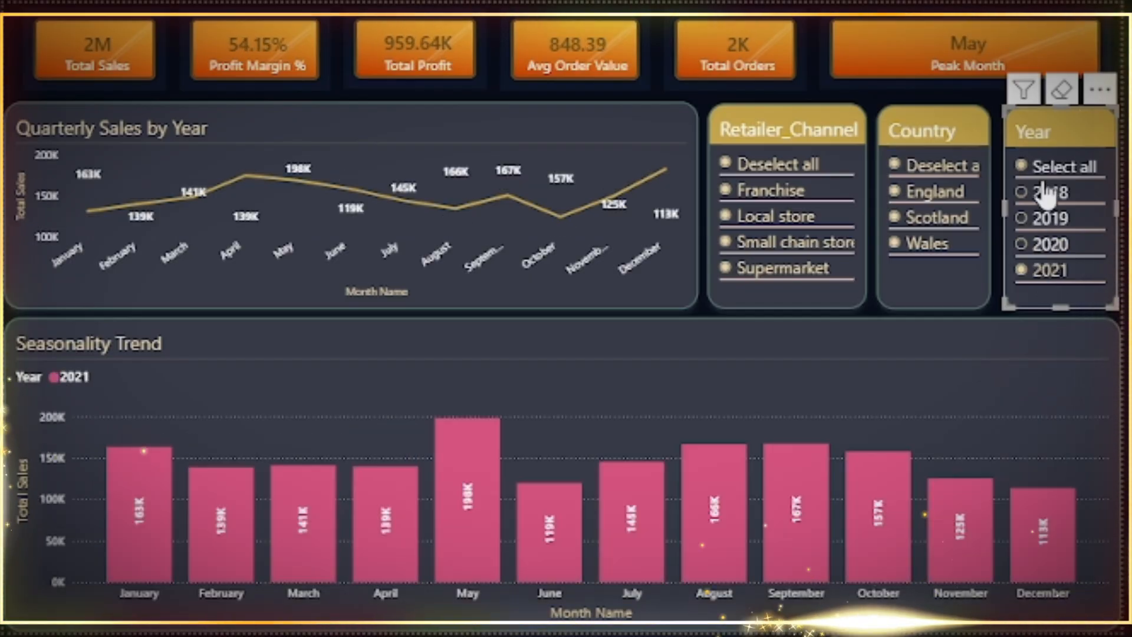
pyautogui.click(1043, 168)
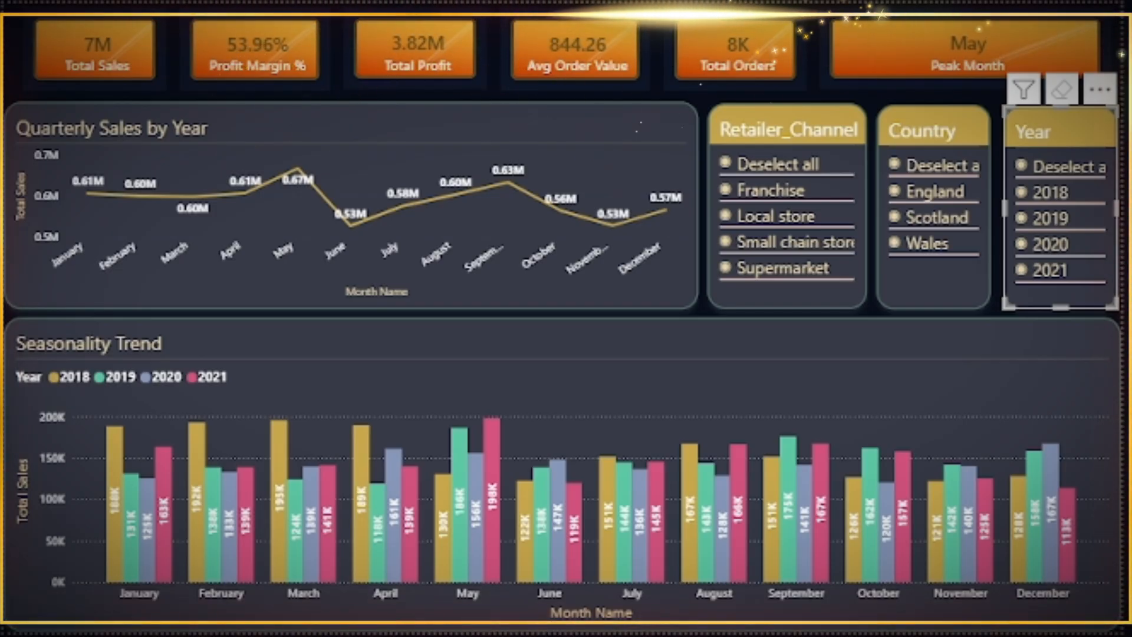
# Open the product page with Top Colors and Profit by Category, and limit its figures to 2018 with the Year filter
pyautogui.click(287, 632)
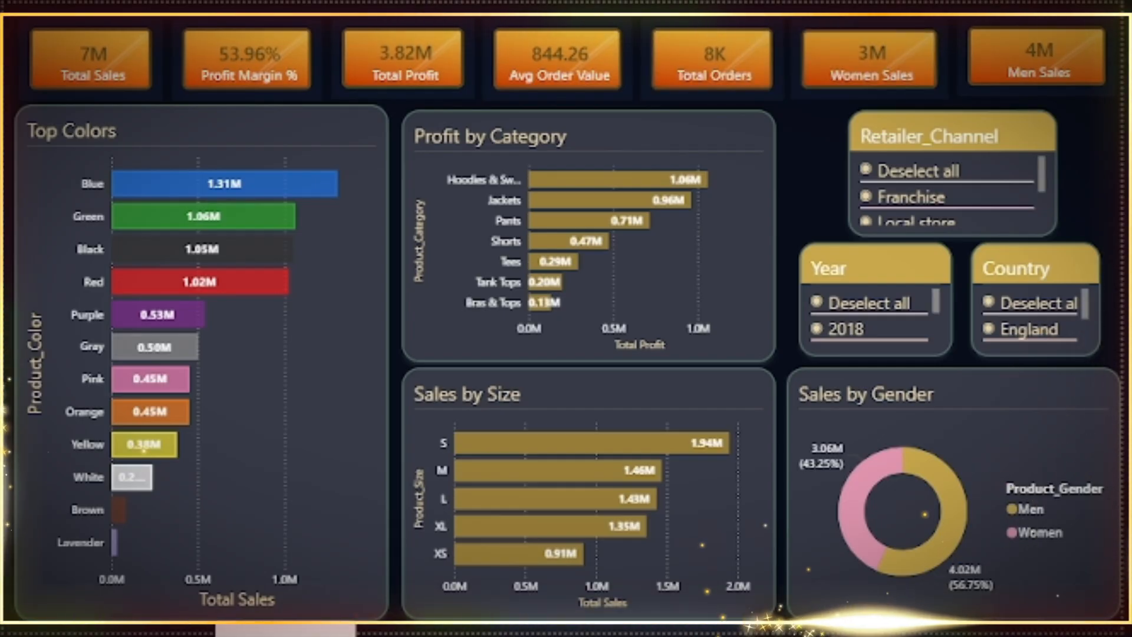
pyautogui.click(849, 303)
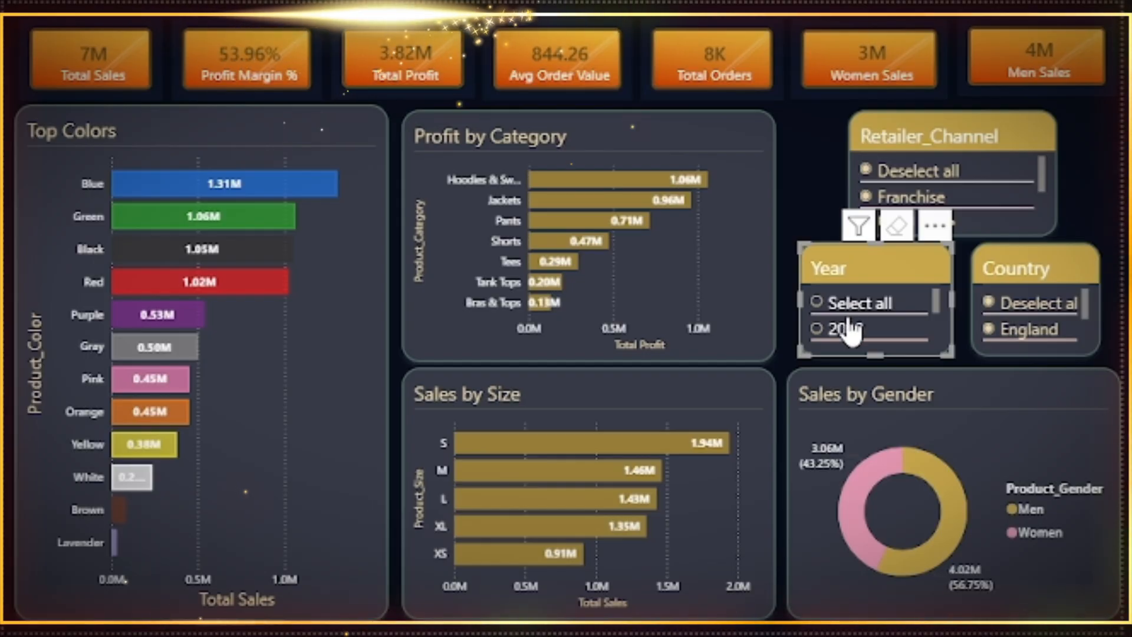
pyautogui.click(925, 341)
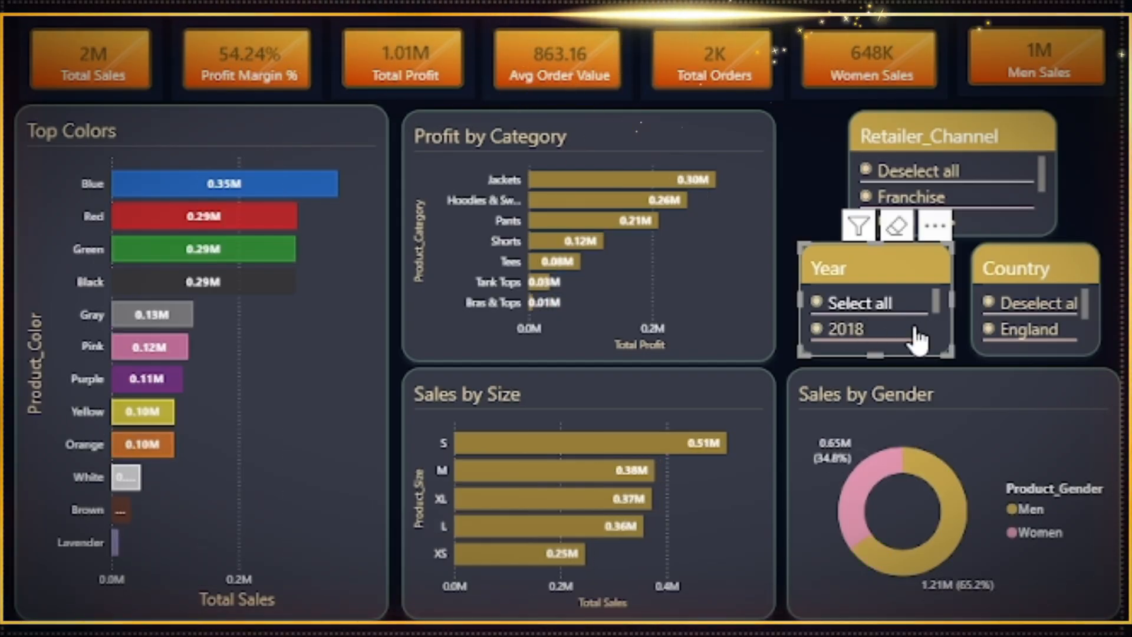
pyautogui.scroll(-1, 932, 296)
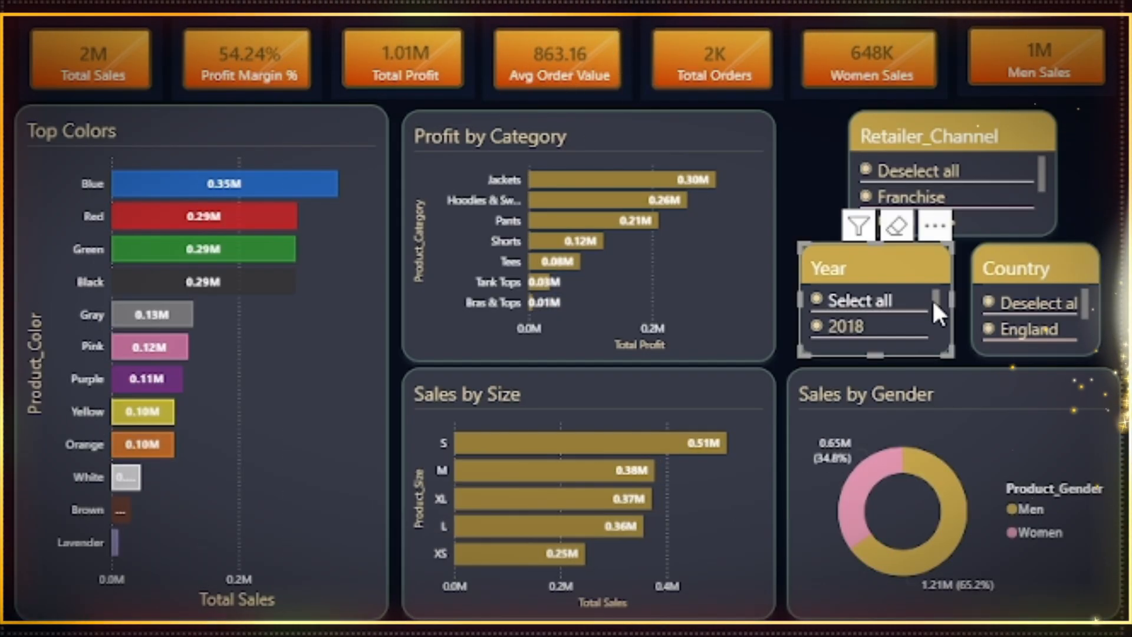
# Limit the product figures to England with the Country filter, and select all years again
pyautogui.click(1036, 330)
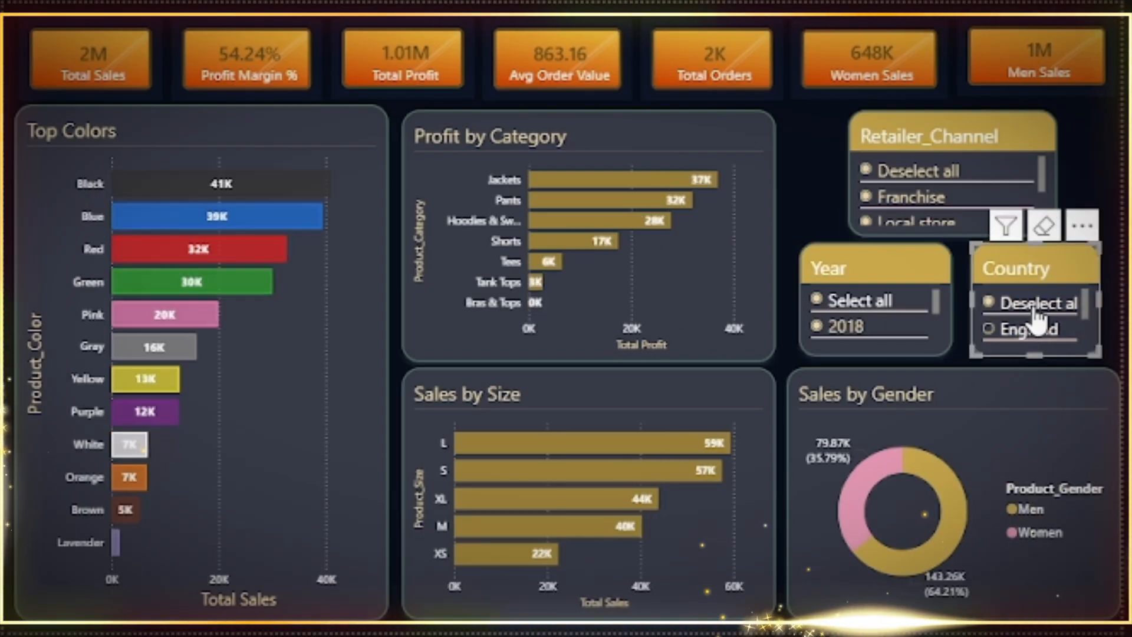
pyautogui.click(1035, 306)
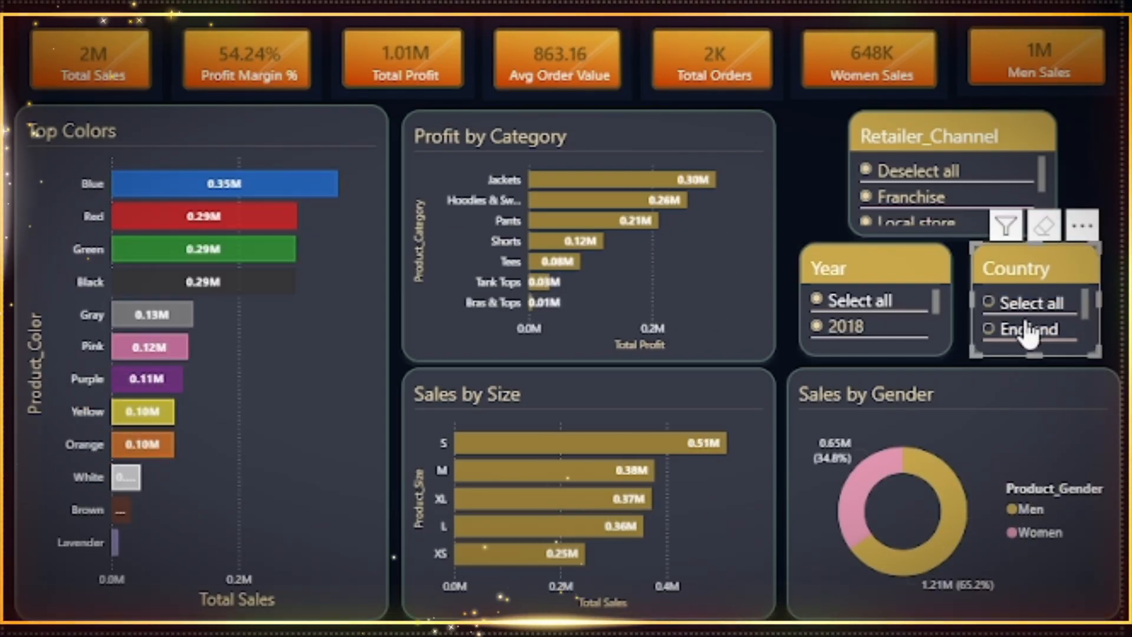
pyautogui.click(1028, 330)
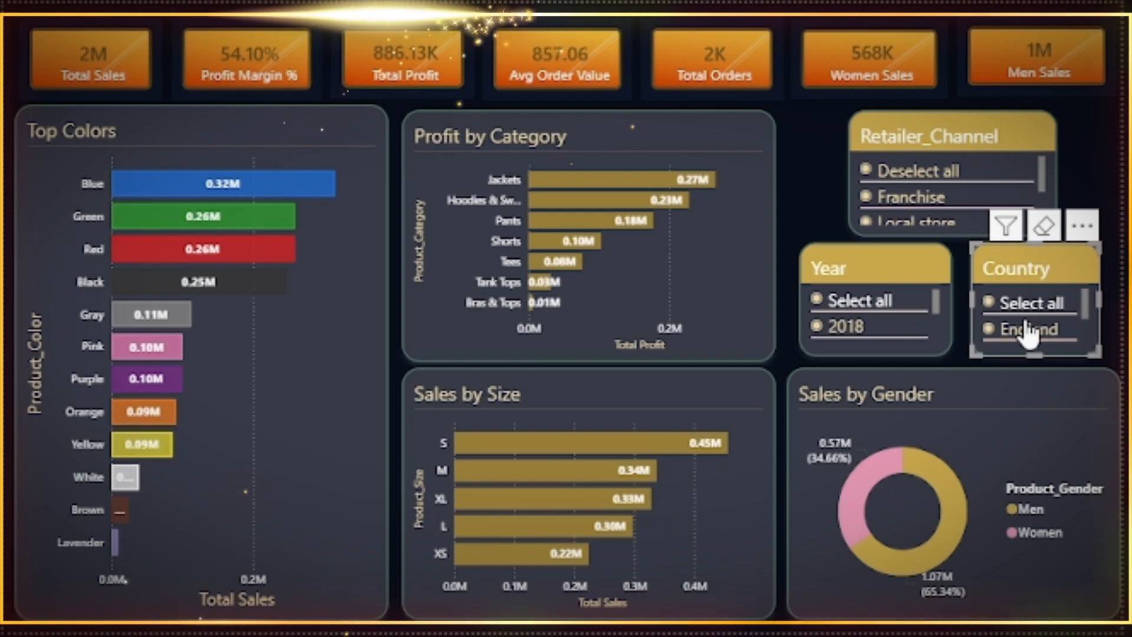
pyautogui.click(866, 302)
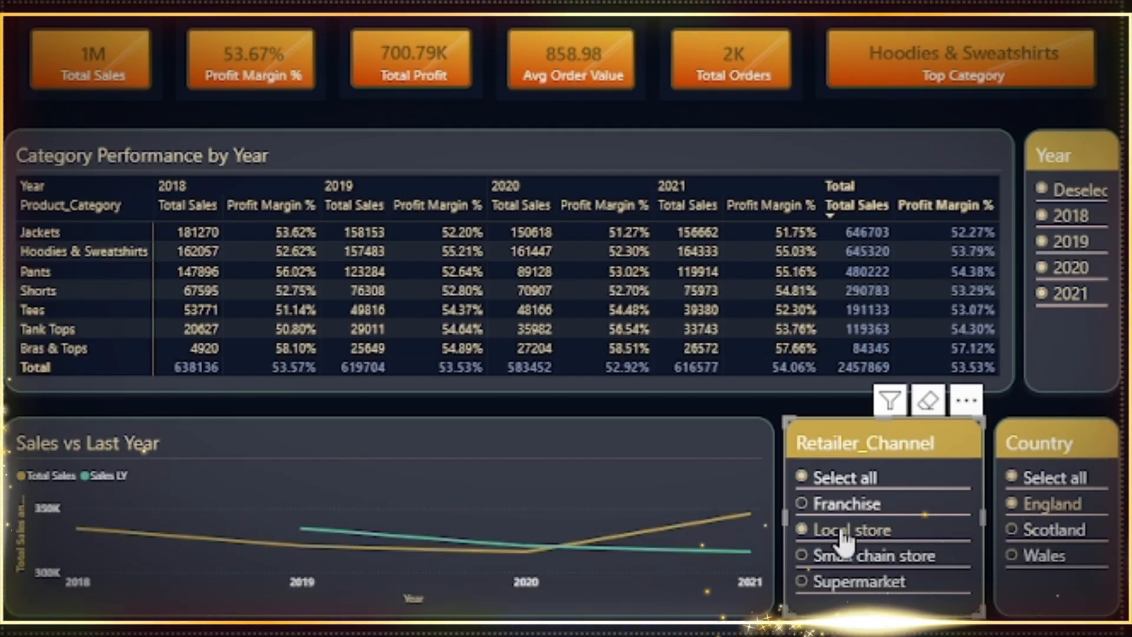
# View Category Performance for Small chain store and Supermarket, then for Scotland and Wales, and select all channels and countries again
pyautogui.click(845, 557)
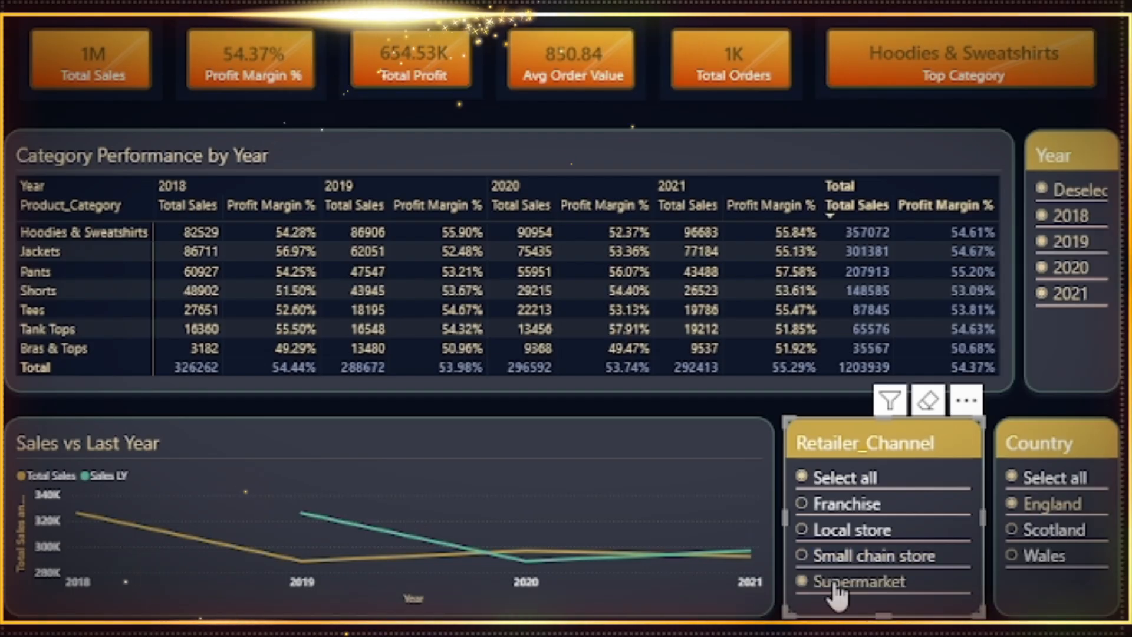
pyautogui.click(1054, 530)
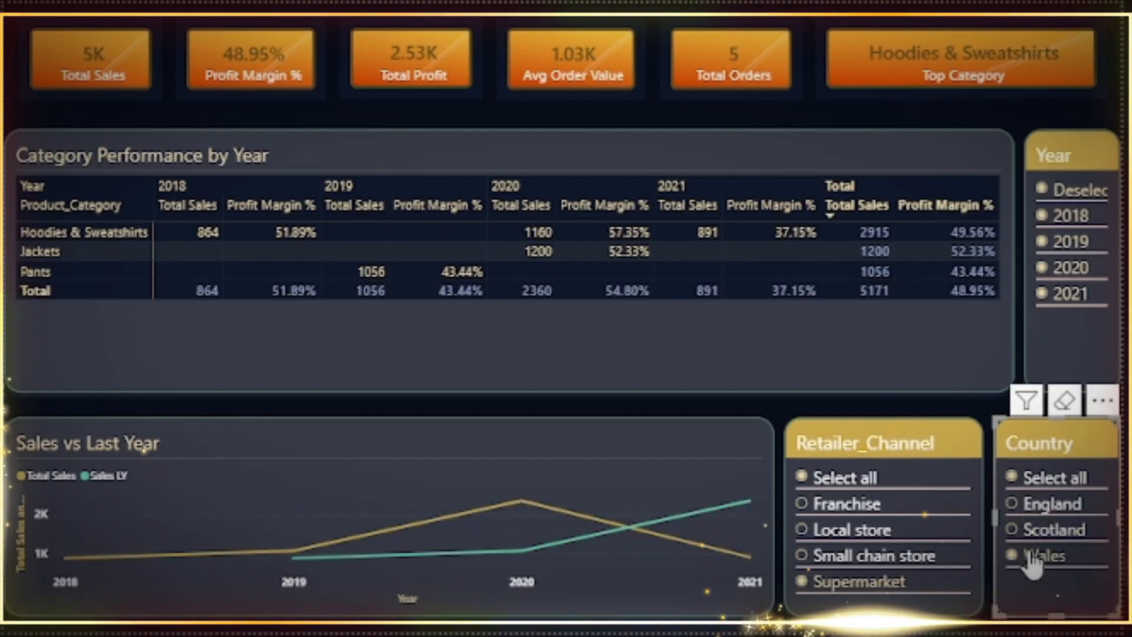
pyautogui.click(860, 480)
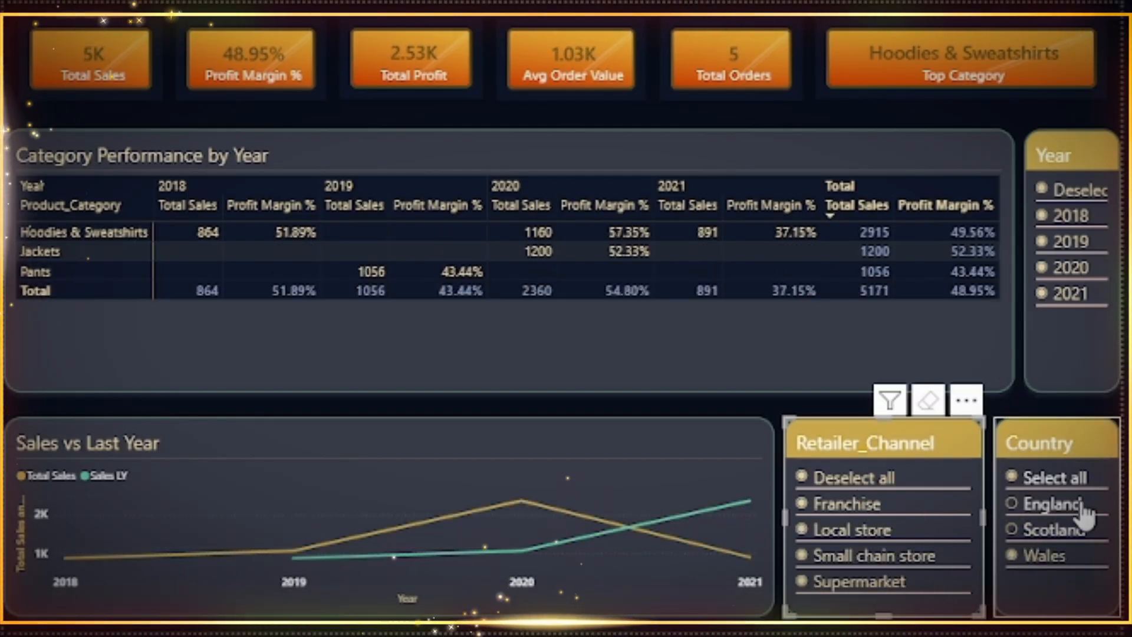
pyautogui.click(1056, 481)
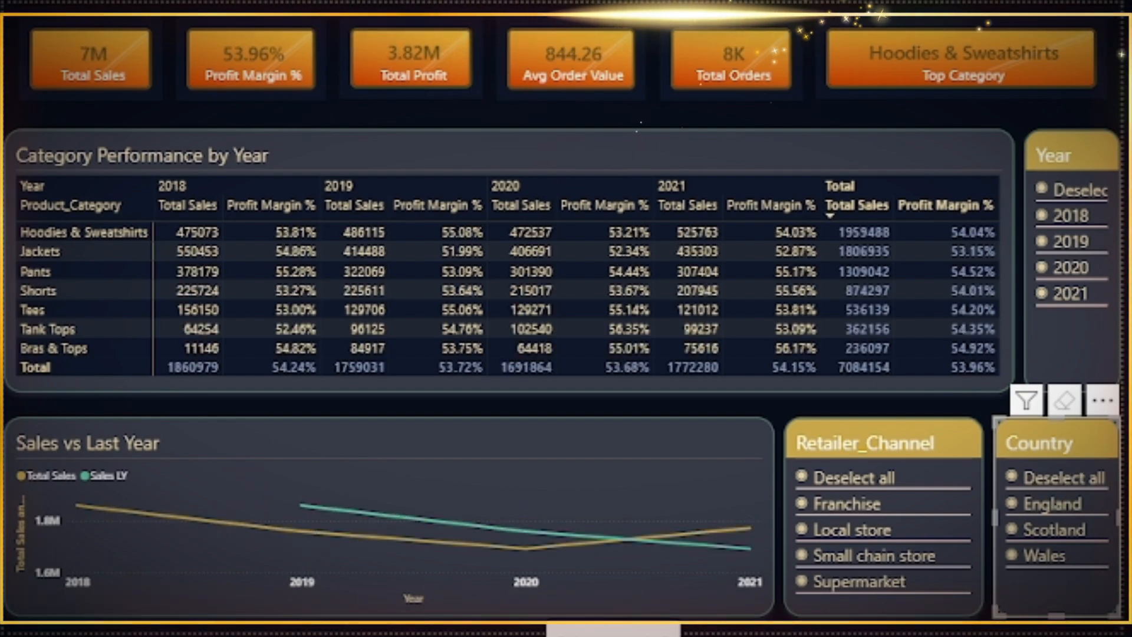
# Open the Monthly Comparison page, view 2019, 2020 and 2021 one year at a time, and select all years again
pyautogui.hotkey('ctrl', 'pagedown')
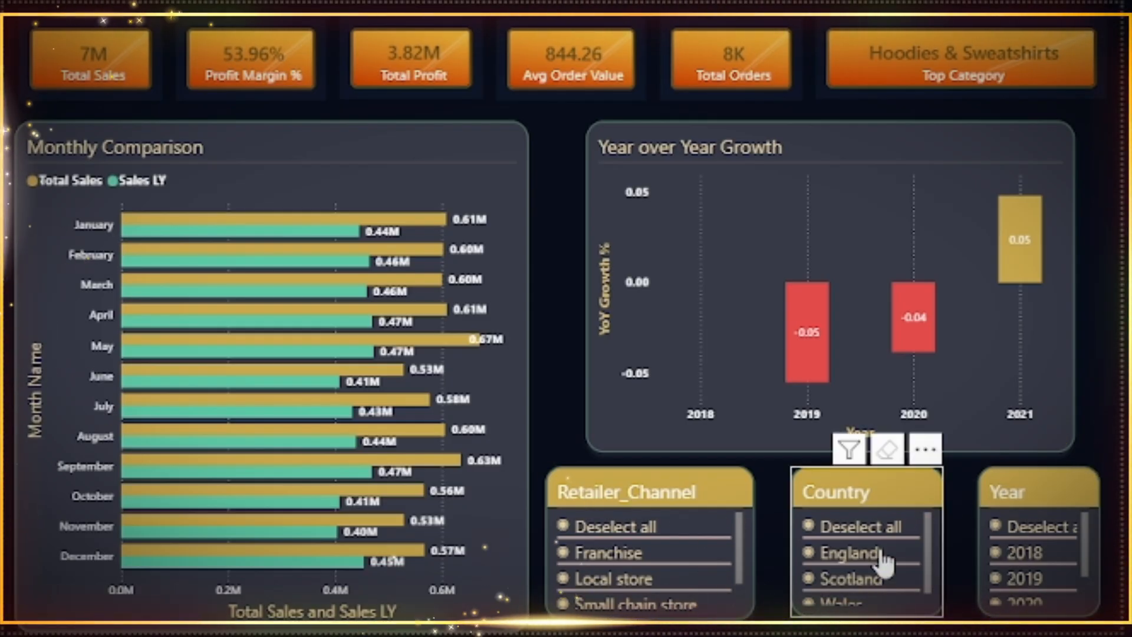
pyautogui.click(1038, 527)
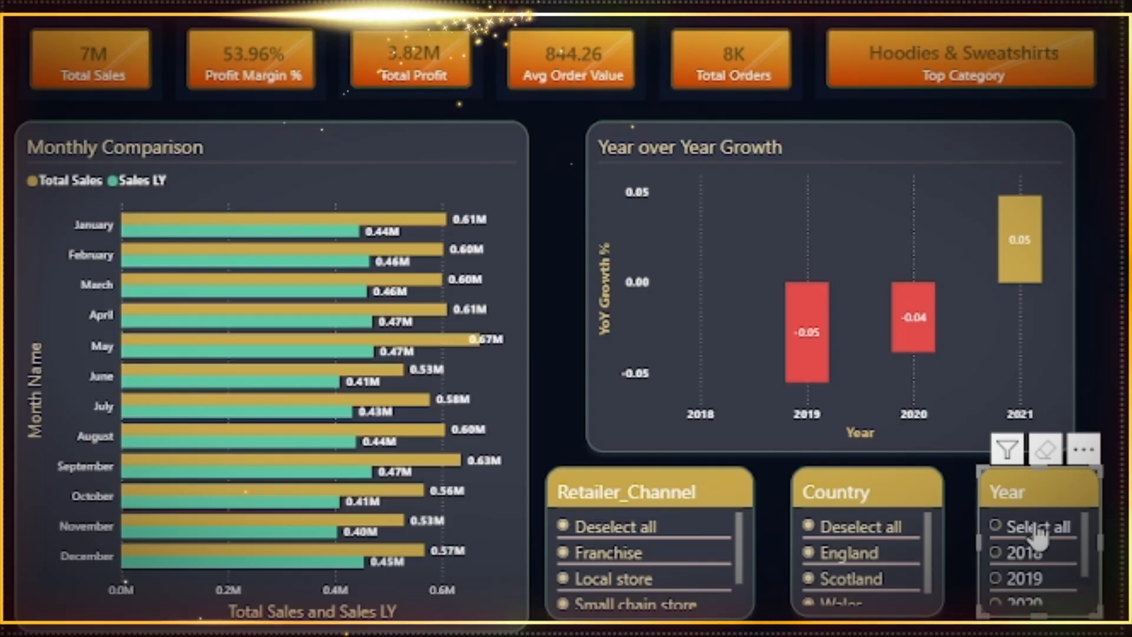
pyautogui.click(1026, 579)
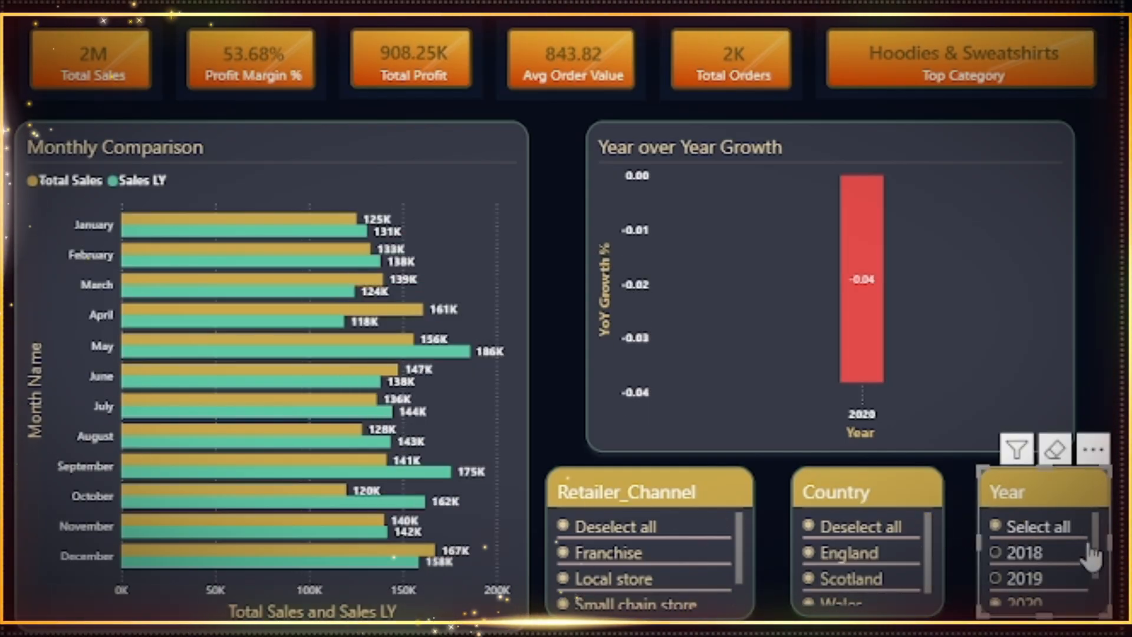
pyautogui.scroll(-2, 1091, 560)
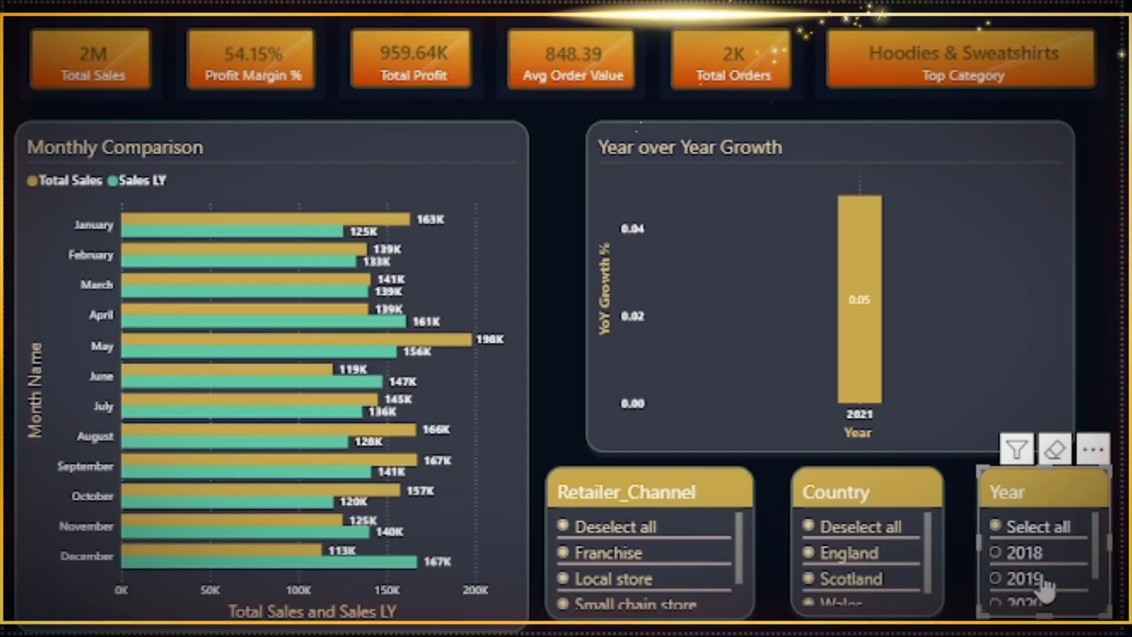
pyautogui.click(1041, 527)
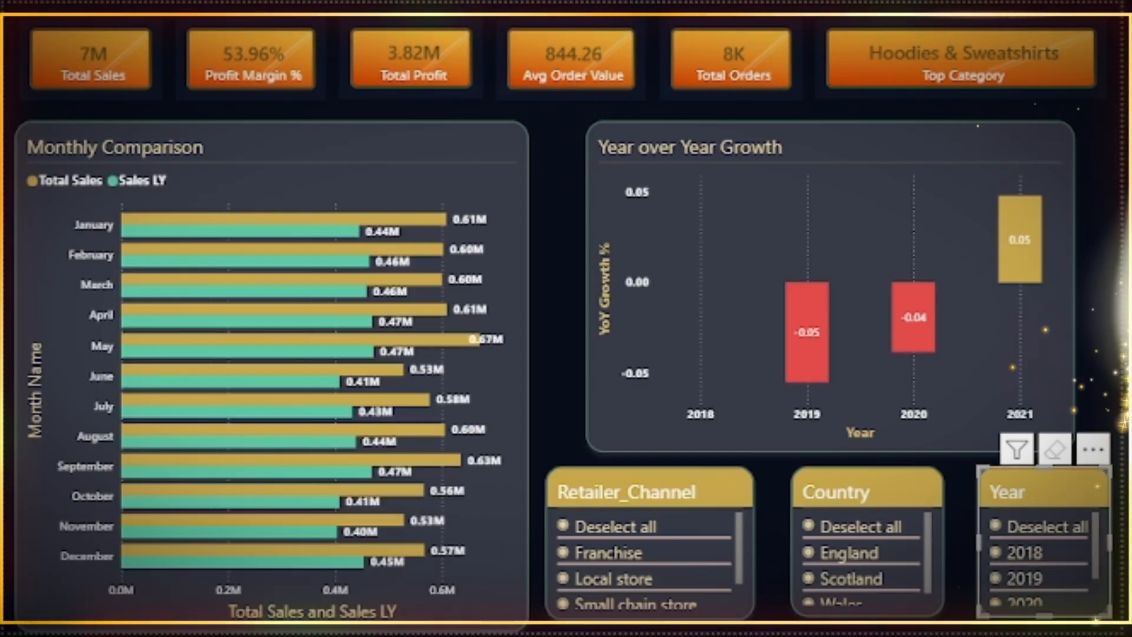
# Open the Discount Impact on Profit page and view Franchise, Local store, Small chain store and Supermarket one channel at a time
pyautogui.click(771, 633)
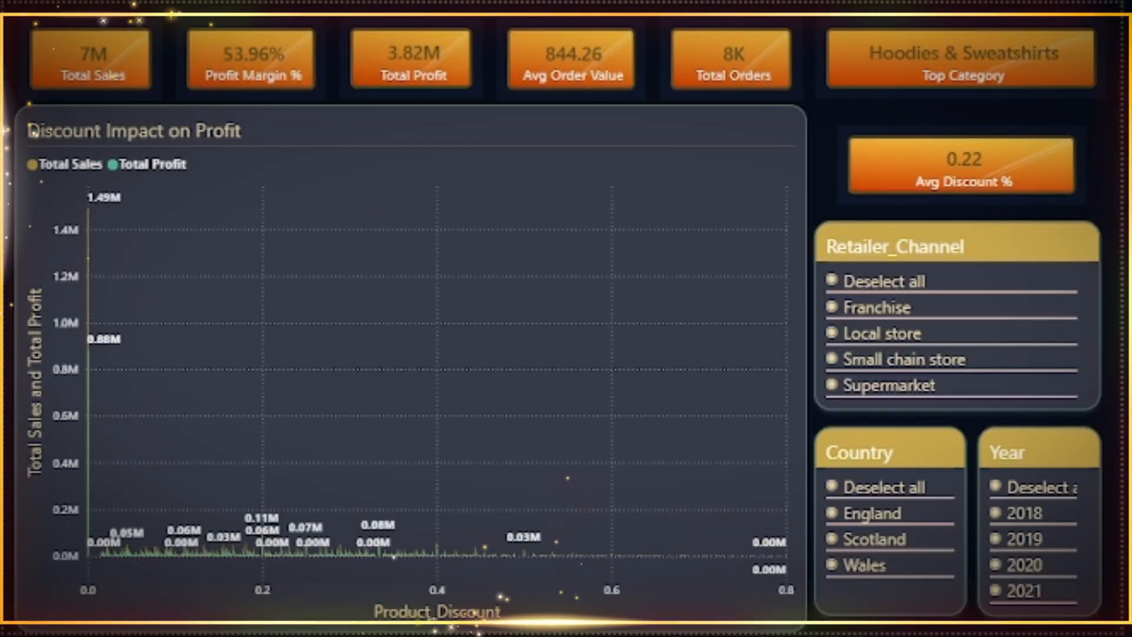
pyautogui.click(889, 289)
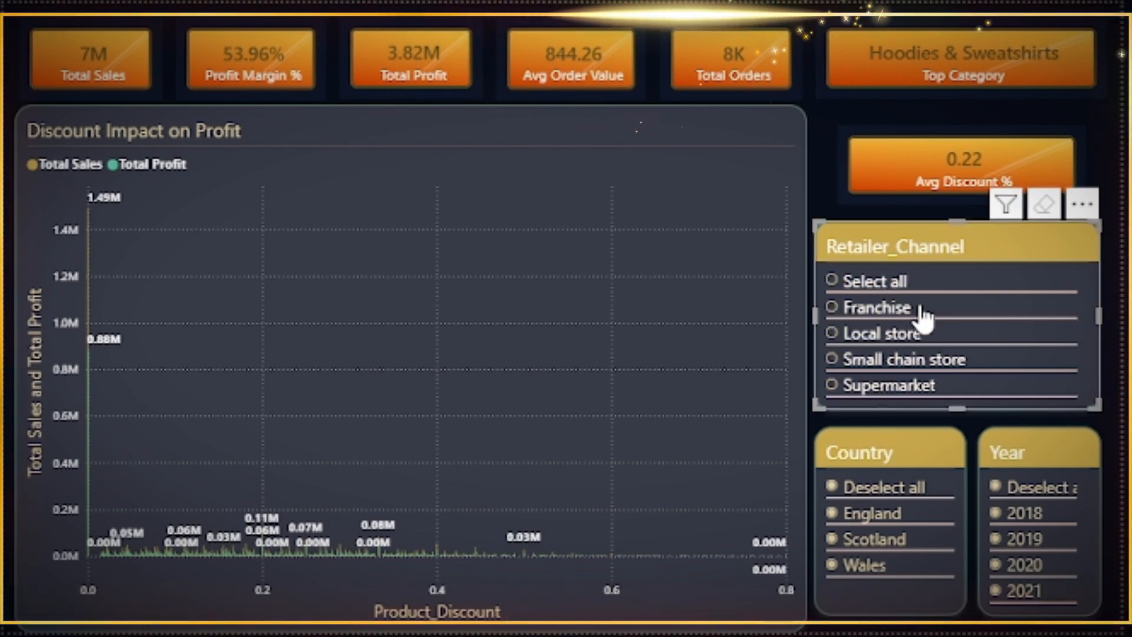
pyautogui.click(905, 312)
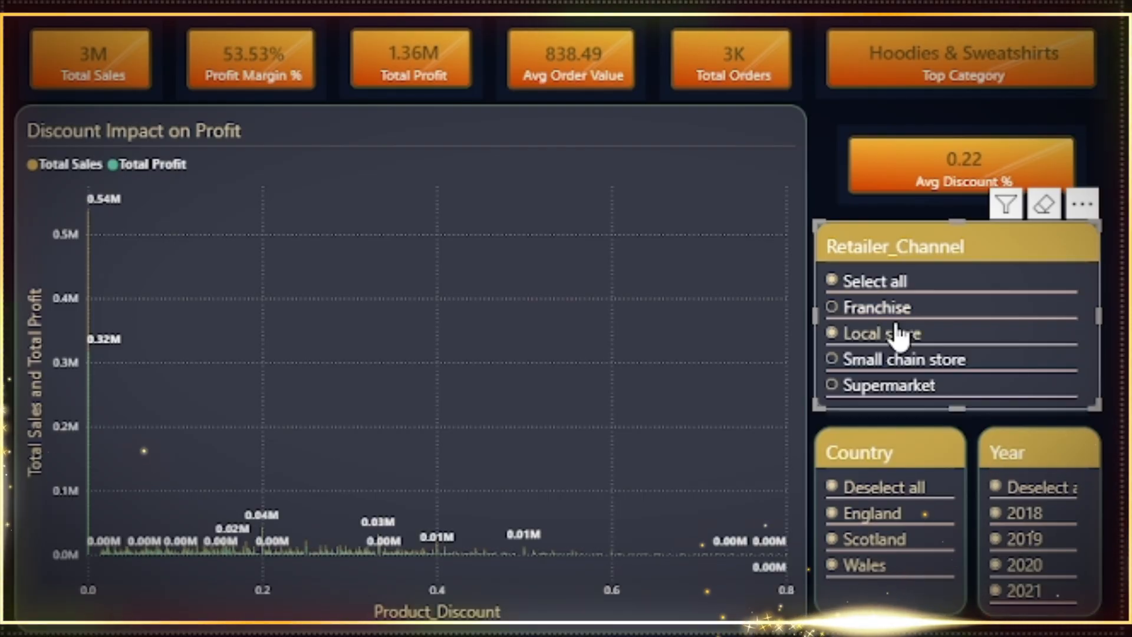
pyautogui.click(897, 335)
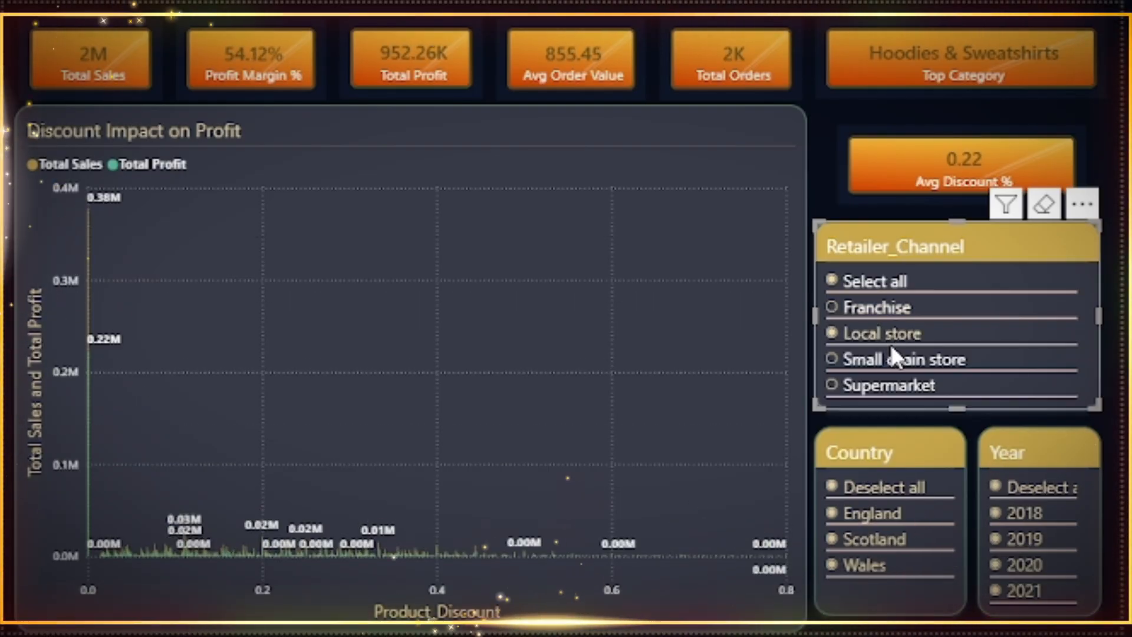
pyautogui.click(890, 359)
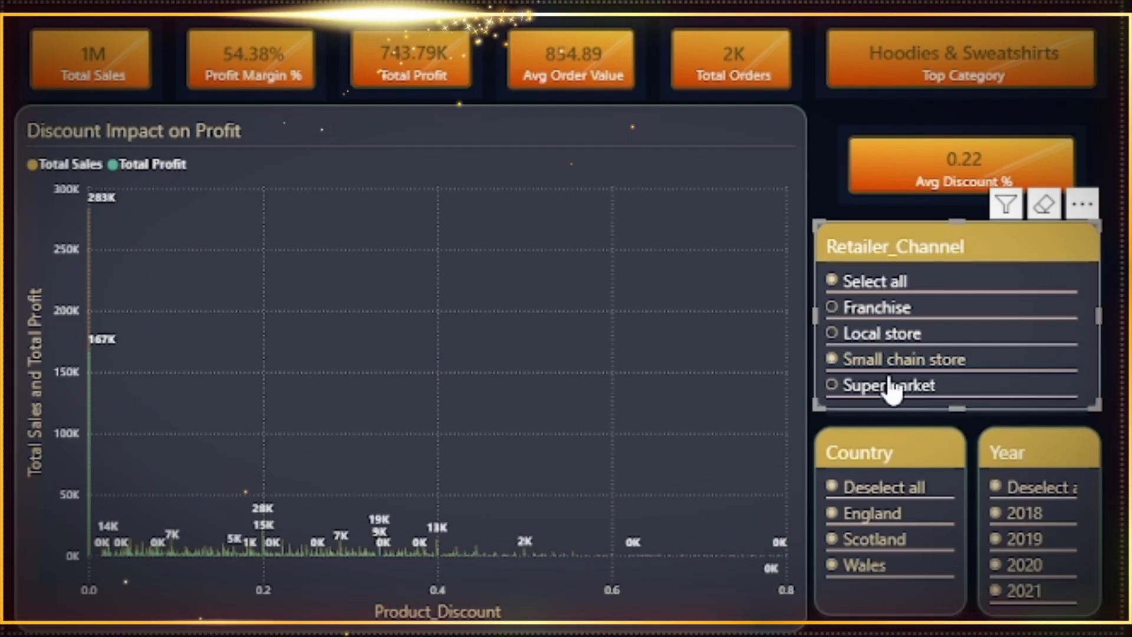
# View the Supermarket discount impact for England, Scotland and Wales one country at a time, and select all countries and channels again
pyautogui.click(858, 493)
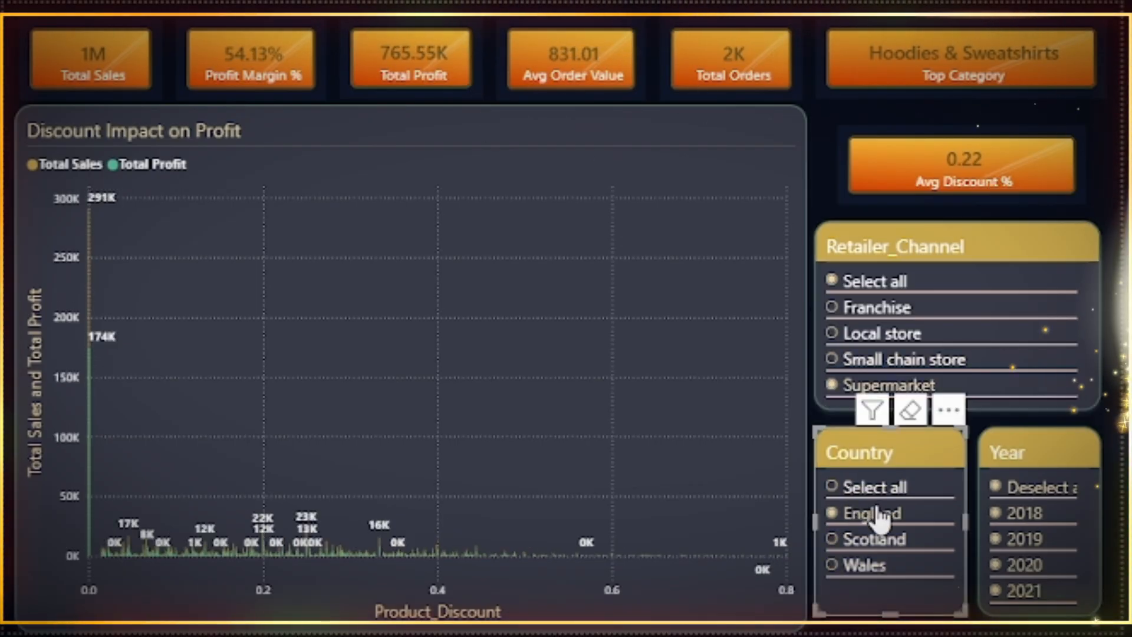
pyautogui.click(880, 519)
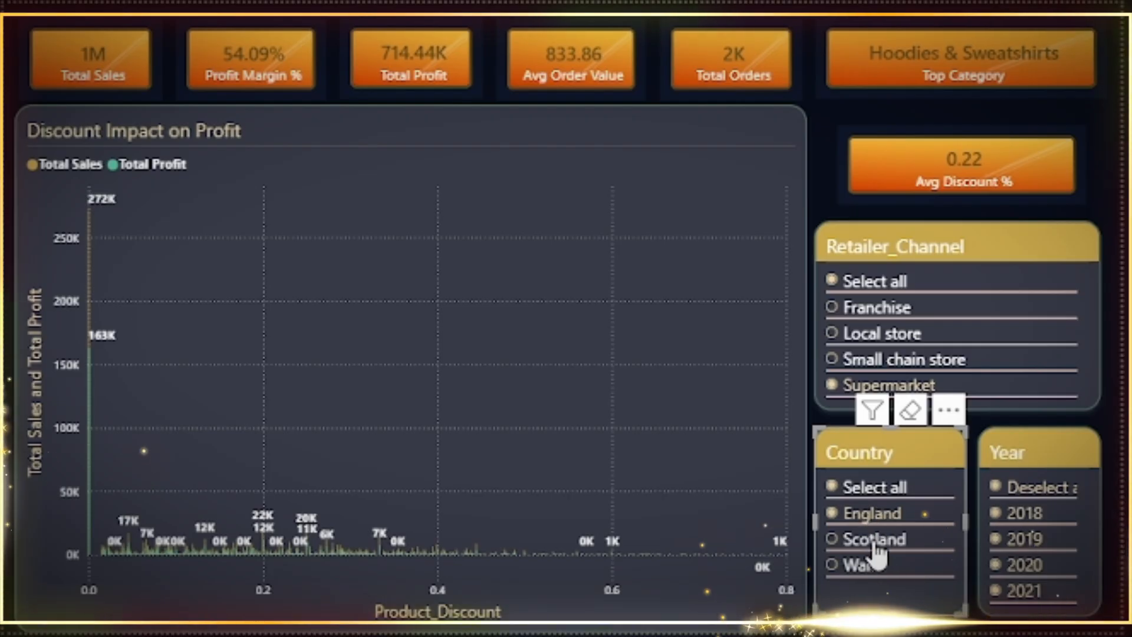
pyautogui.click(876, 539)
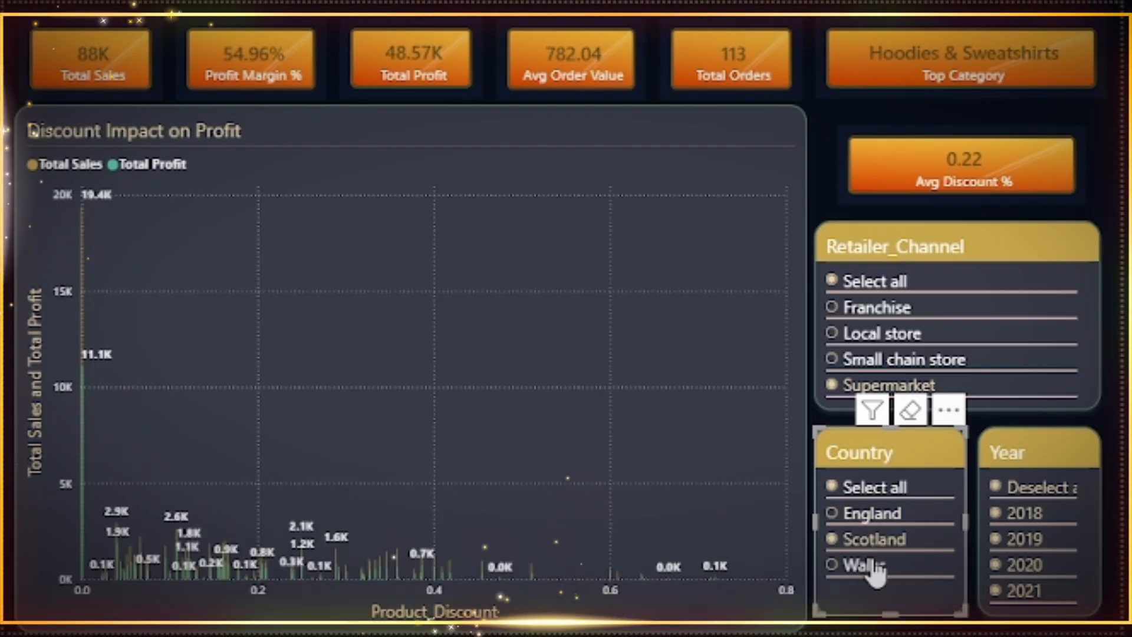
pyautogui.click(871, 489)
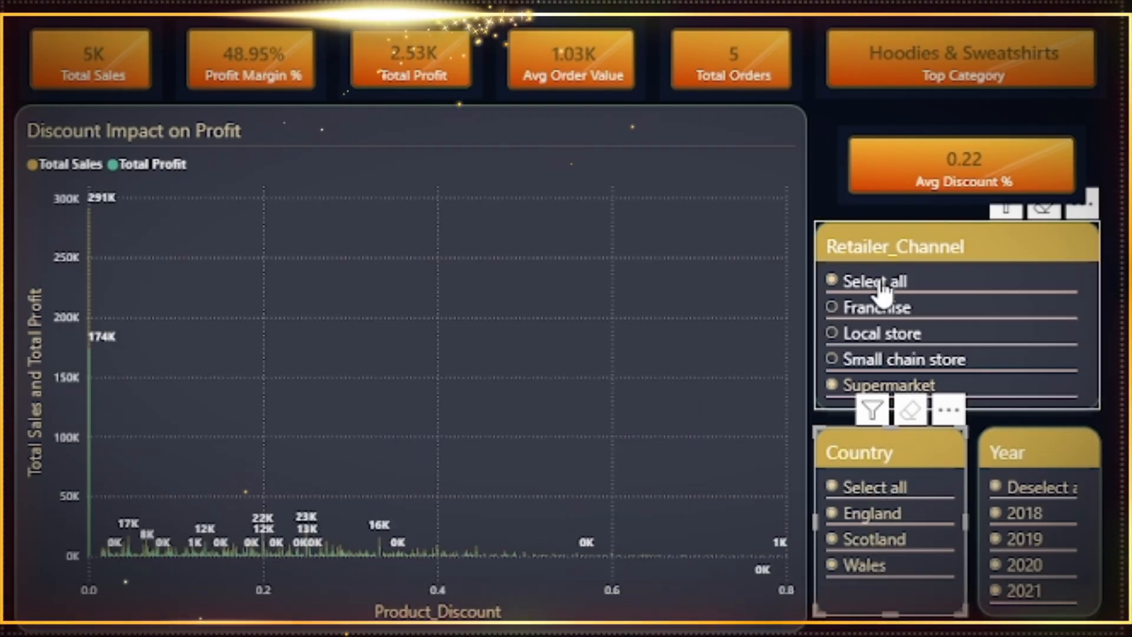
pyautogui.click(879, 286)
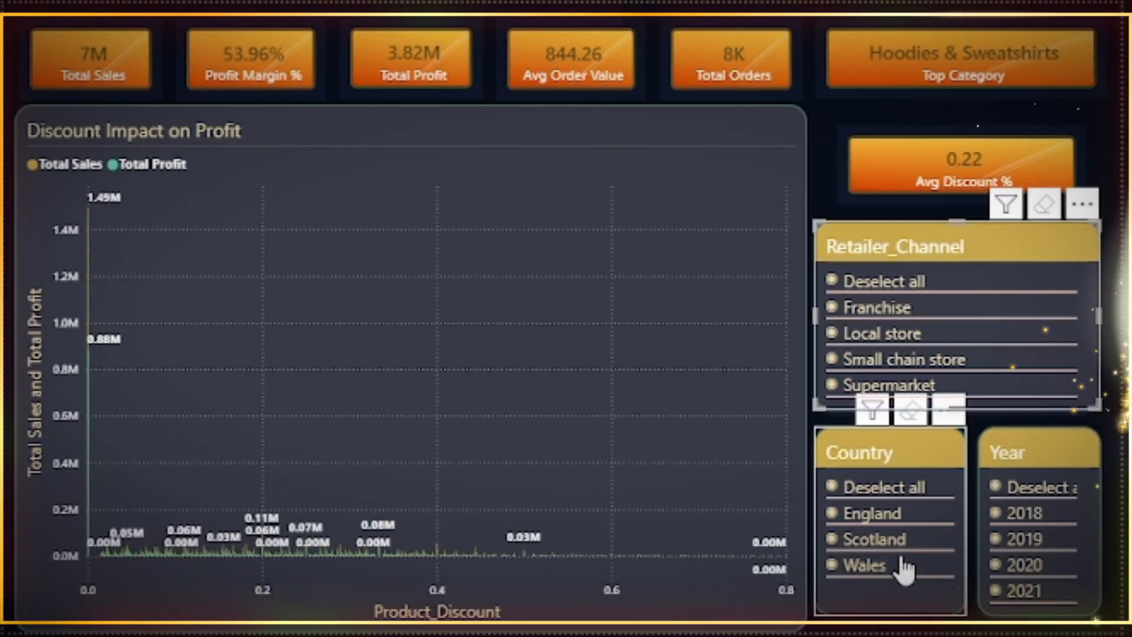
# Limit the discount impact to Wales, view its Supermarket channel alone, and select all channels and countries again
pyautogui.click(884, 487)
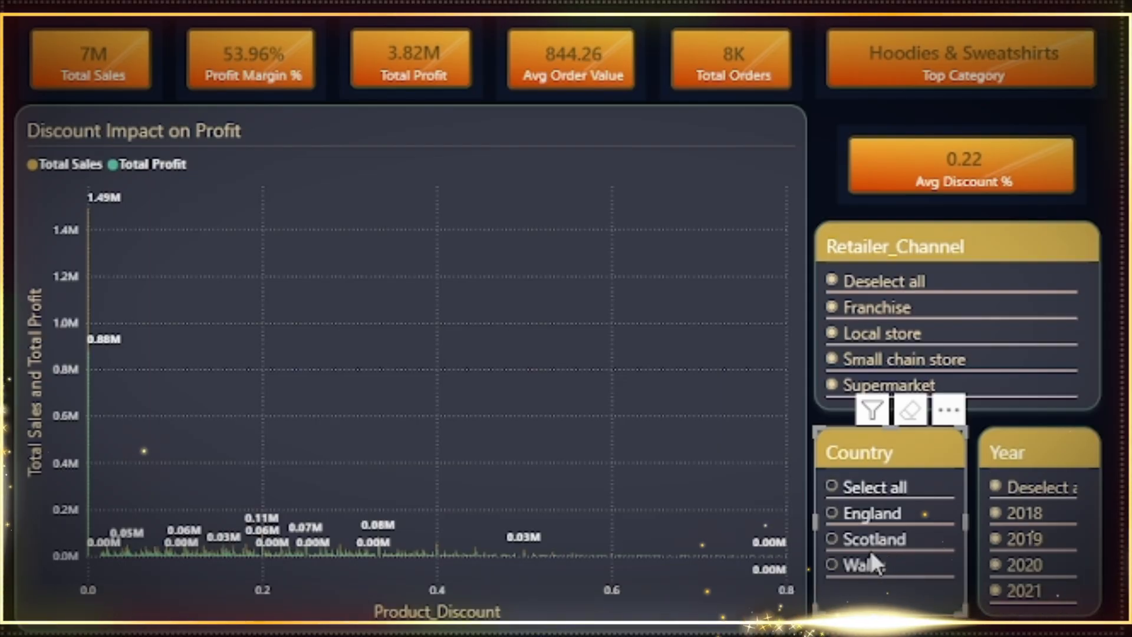
pyautogui.click(873, 565)
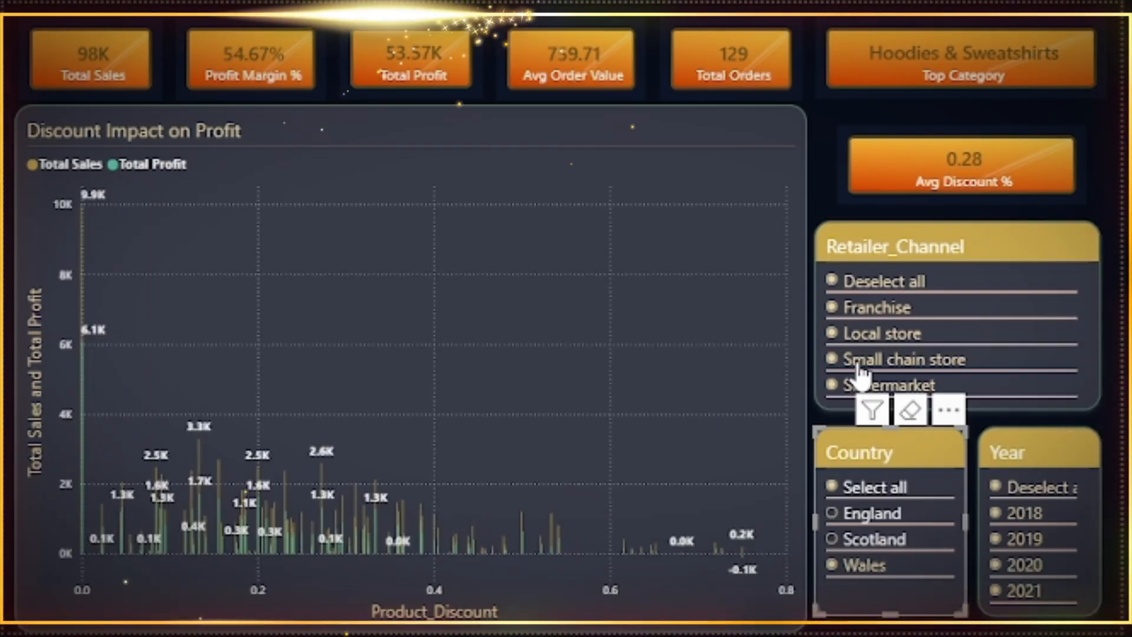
pyautogui.click(859, 283)
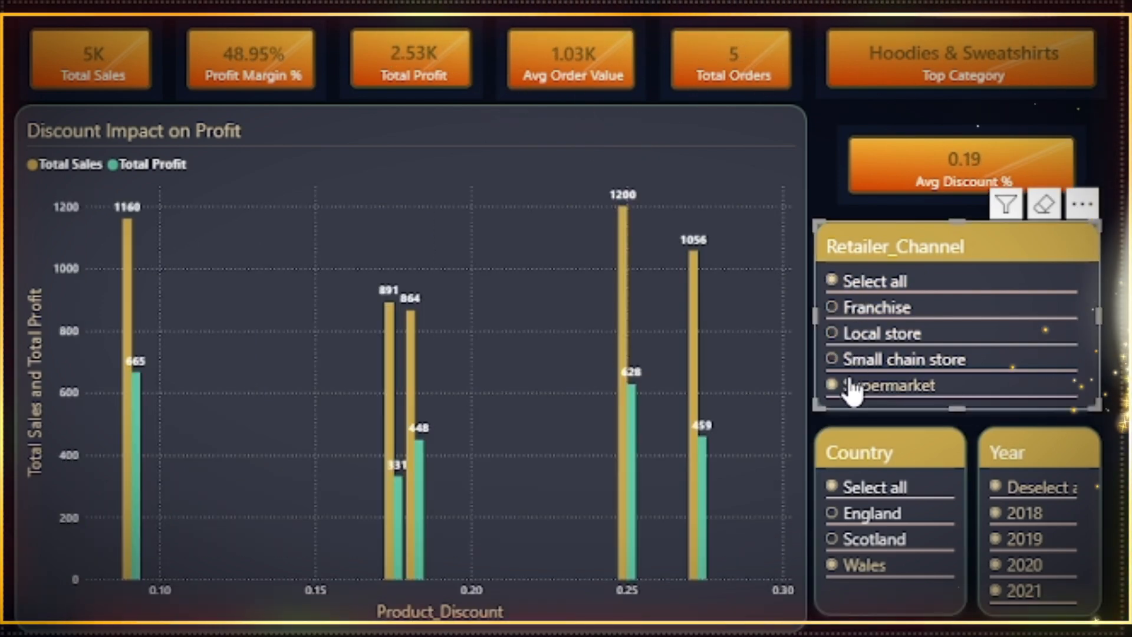
pyautogui.click(883, 283)
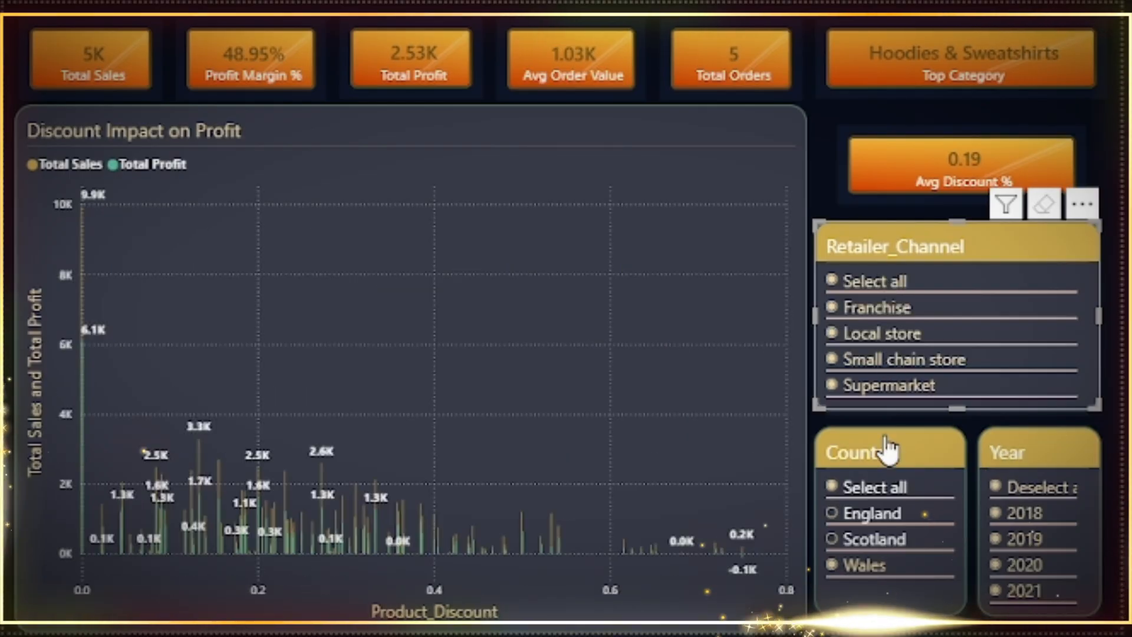
pyautogui.click(879, 488)
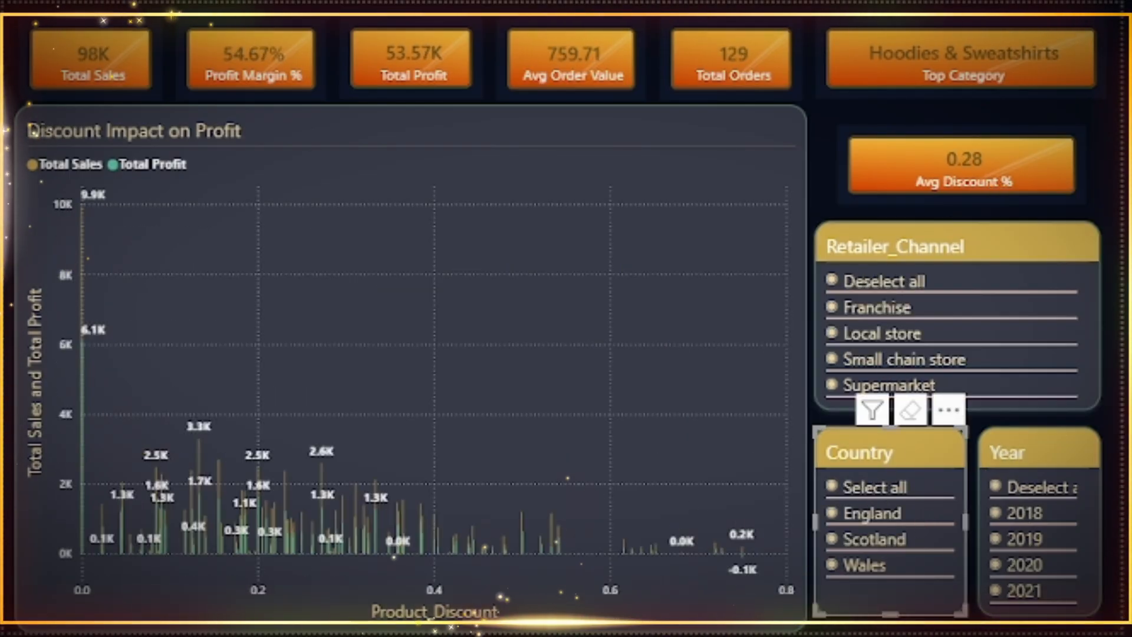
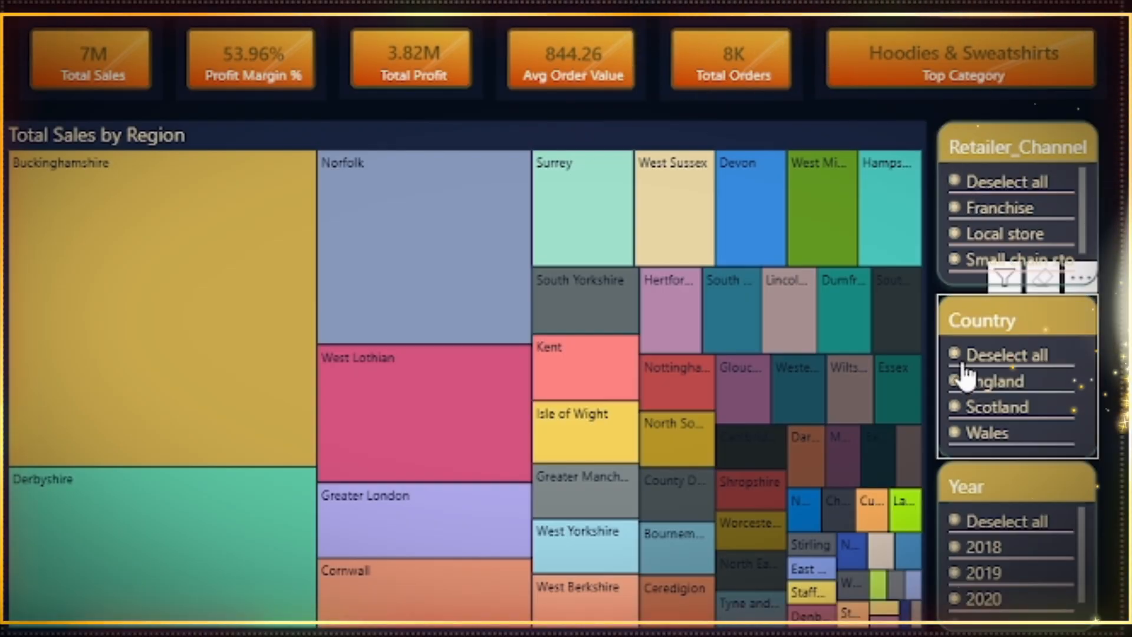
# Limit the Total Sales by Region treemap to England with the Country filter
pyautogui.click(1008, 354)
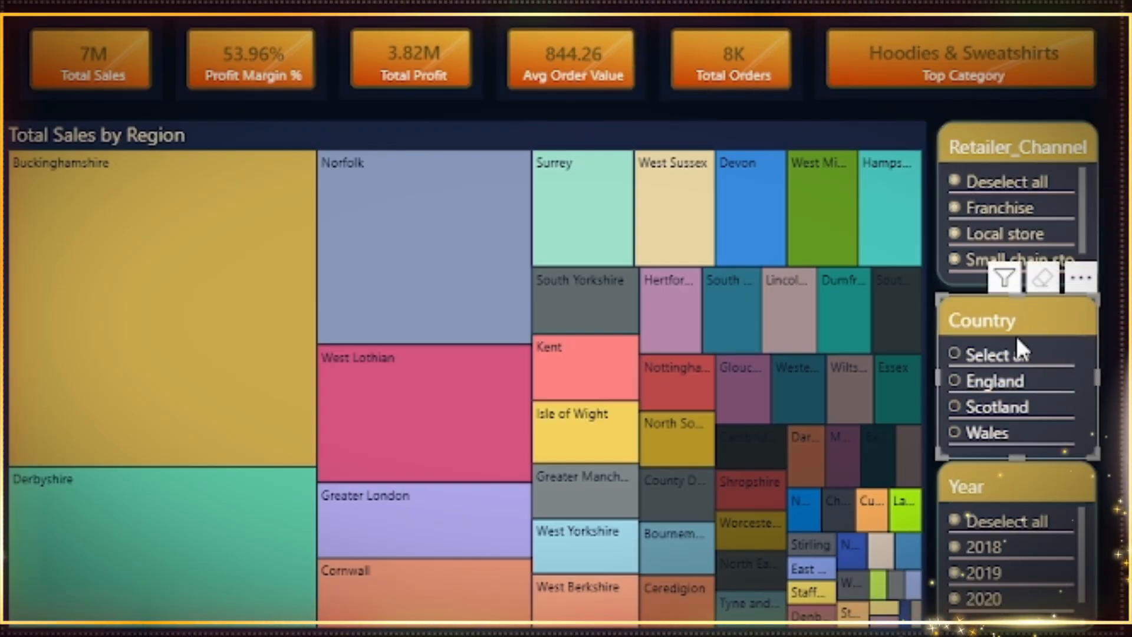
pyautogui.click(989, 381)
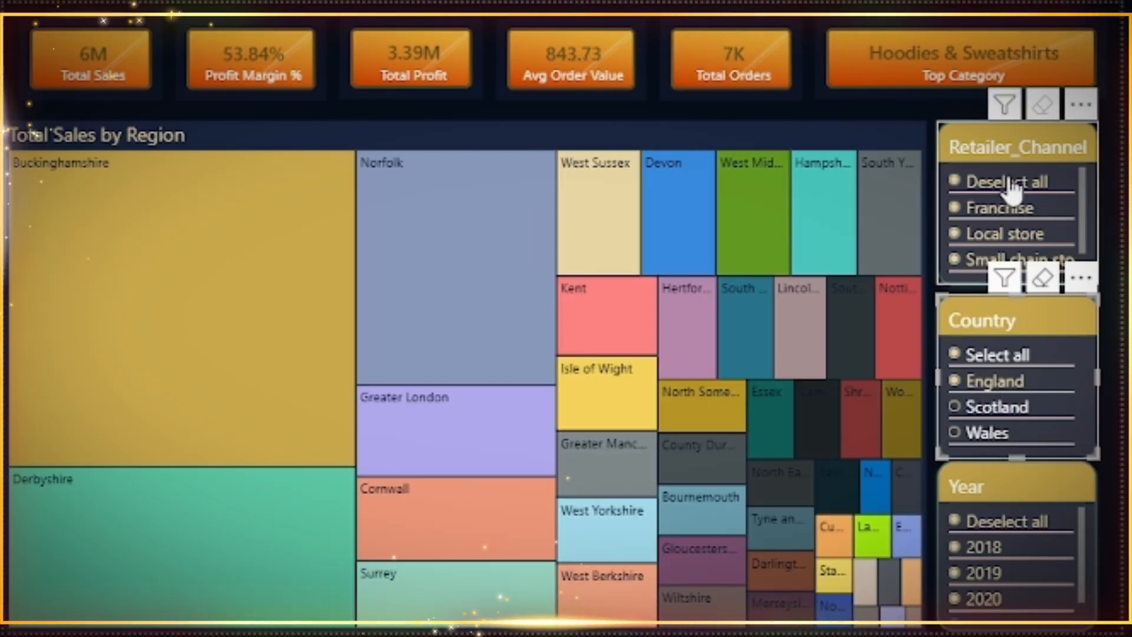
# View England's regional sales treemap for Franchise, Local store, Small chain store and Supermarket one at a time, and select all channels and countries again
pyautogui.click(1008, 180)
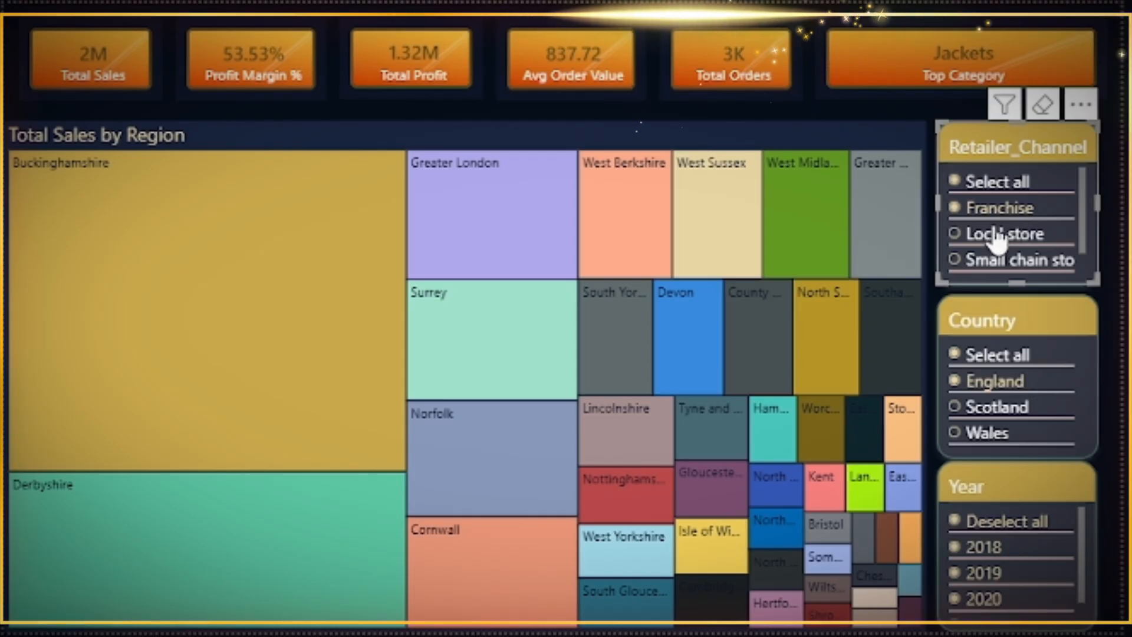
pyautogui.click(997, 236)
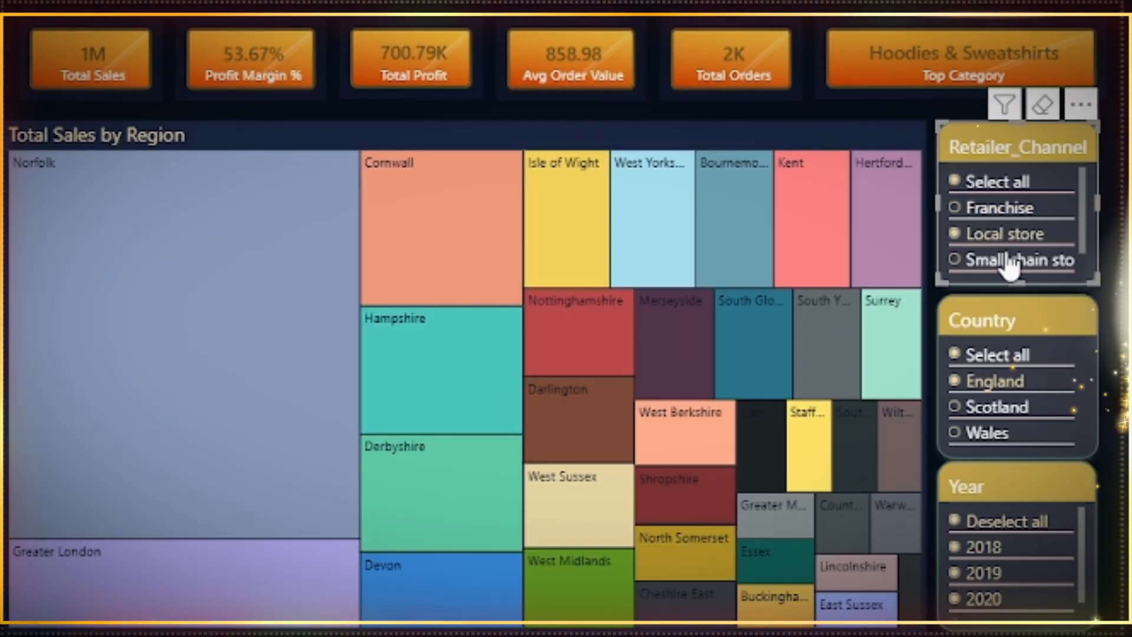
pyautogui.click(1009, 261)
pyautogui.moveTo(1079, 214); pyautogui.dragTo(1073, 258)
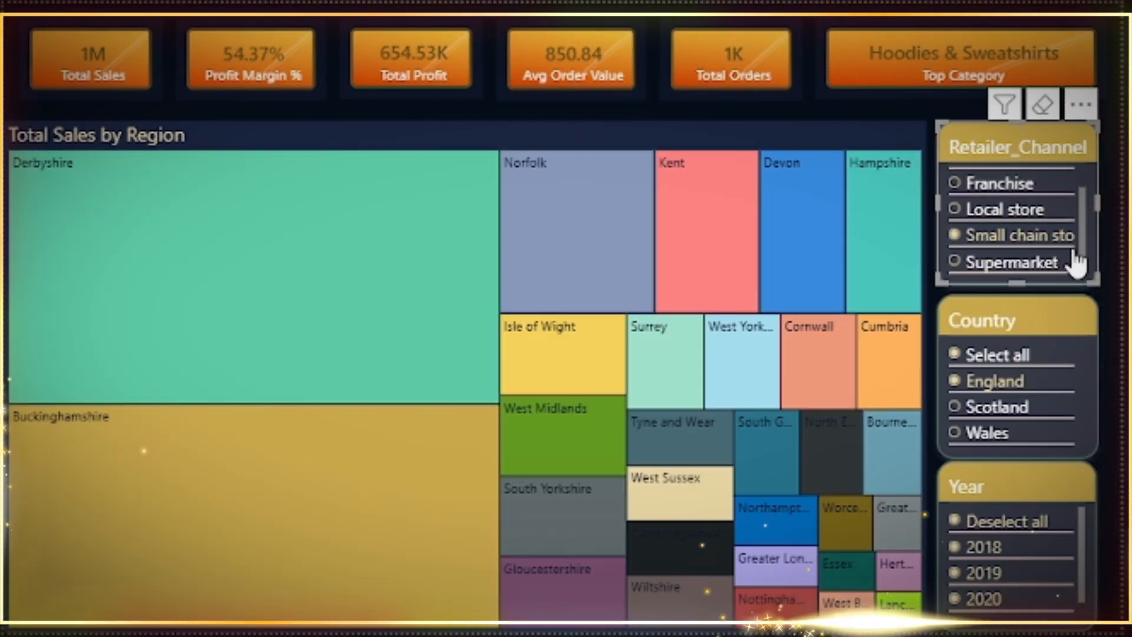
pyautogui.click(983, 260)
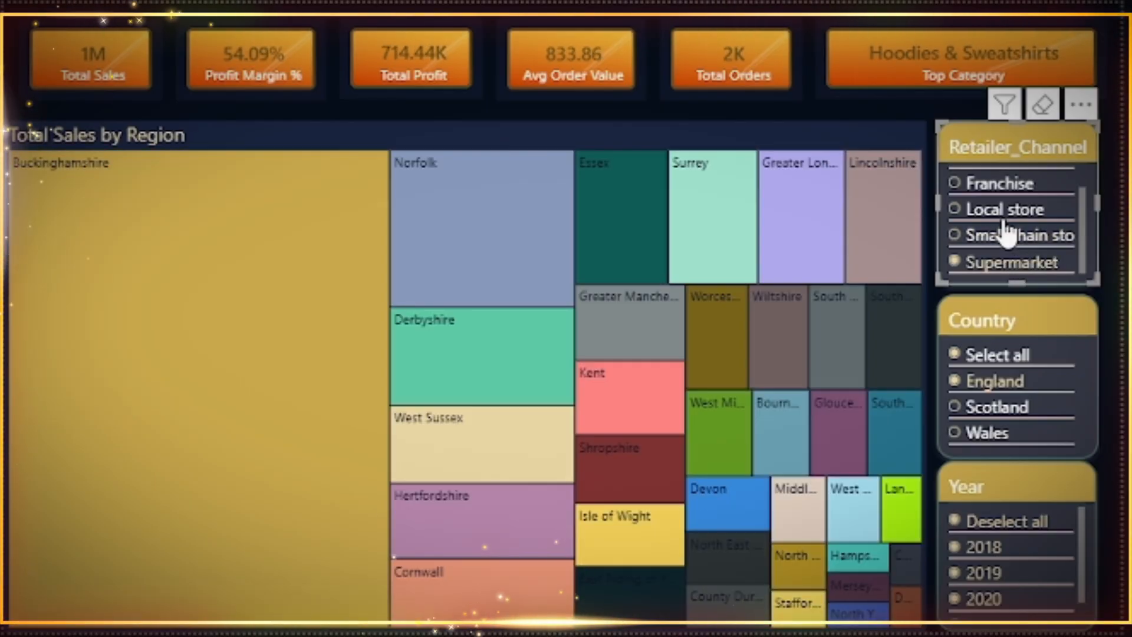
pyautogui.scroll(1, 1006, 231)
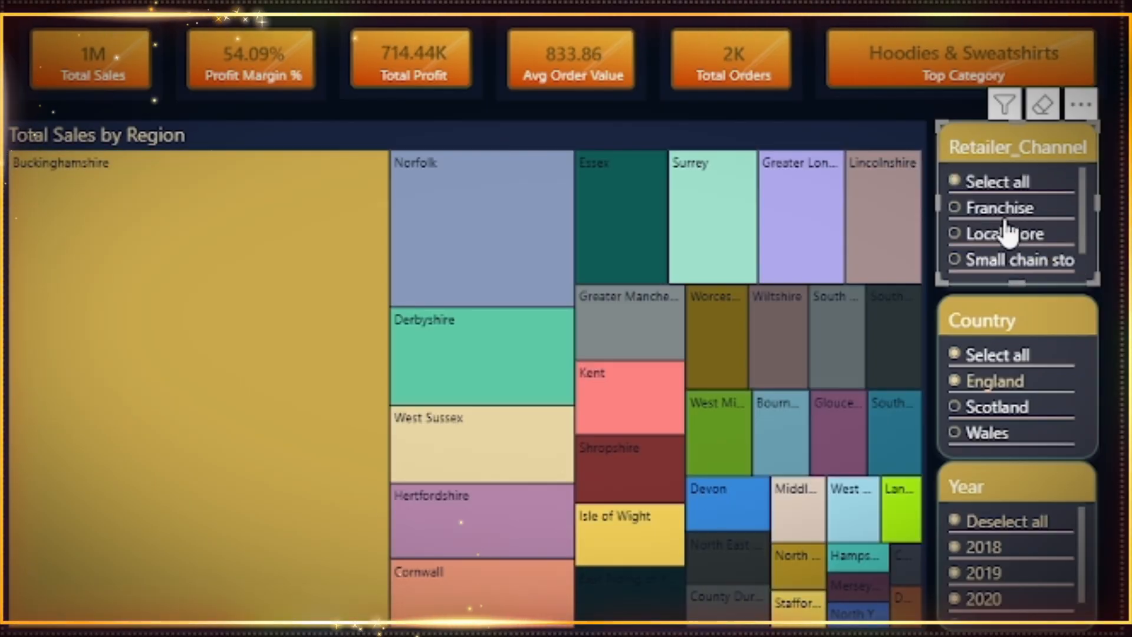
pyautogui.click(1012, 183)
pyautogui.click(994, 355)
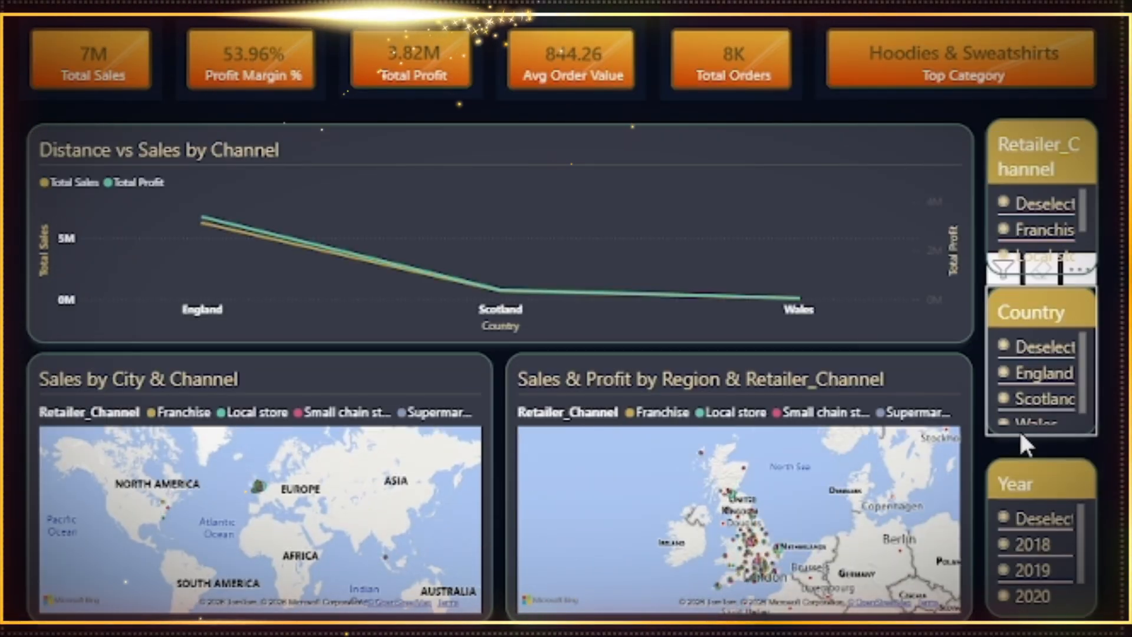
# Limit the Distance vs Sales by Channel page to England and view its Franchise and Local store channels one at a time
pyautogui.click(1026, 352)
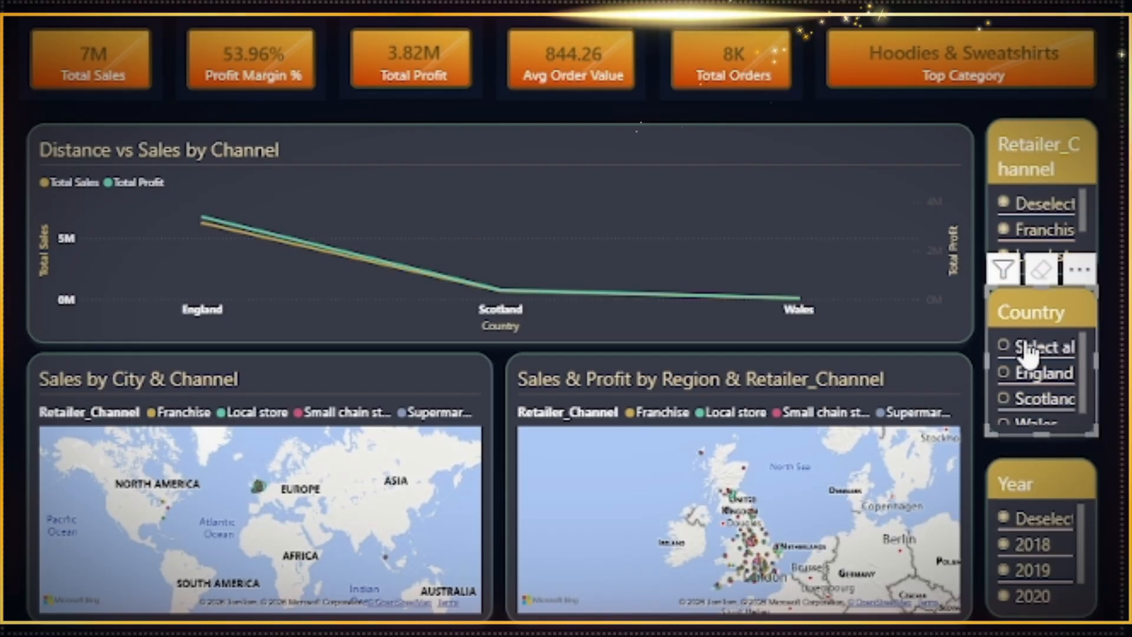
pyautogui.click(1015, 380)
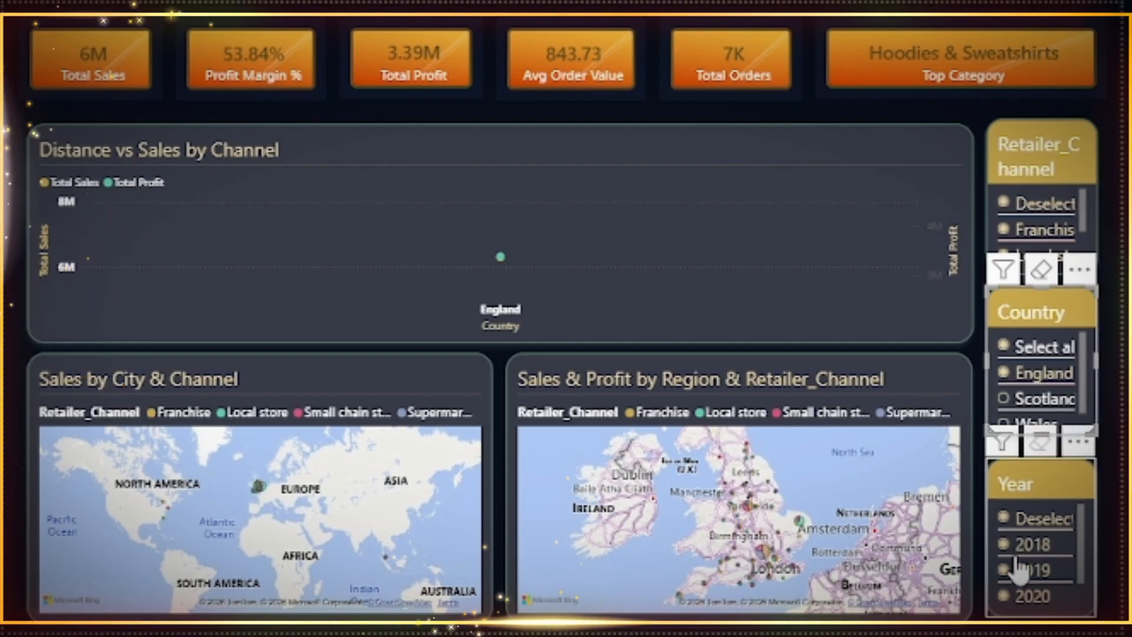
pyautogui.click(1035, 206)
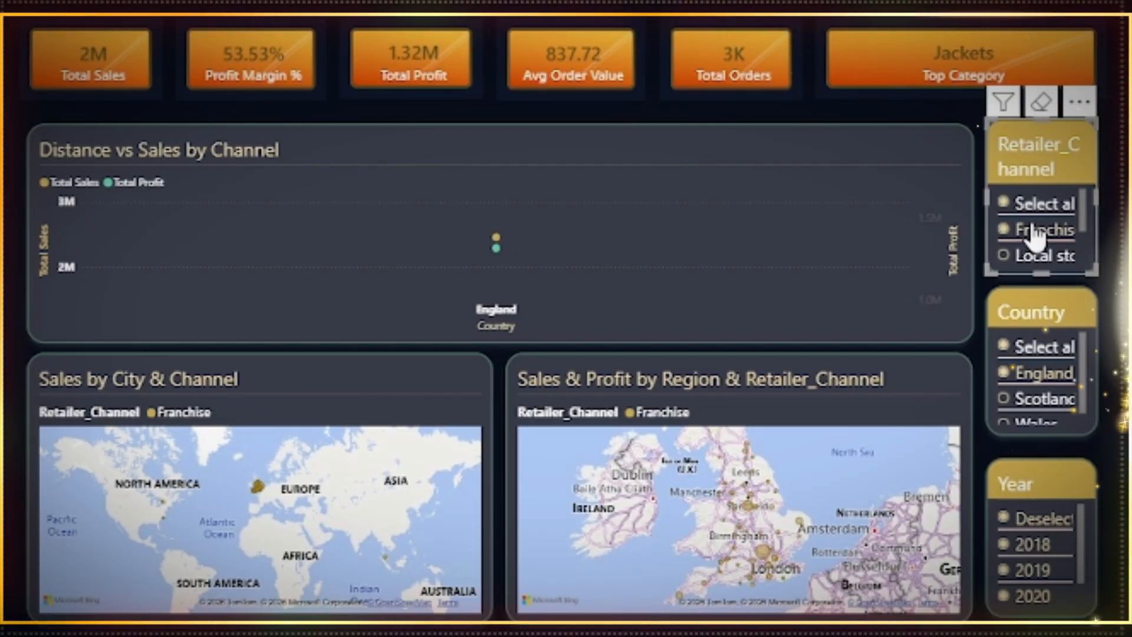
pyautogui.click(1026, 255)
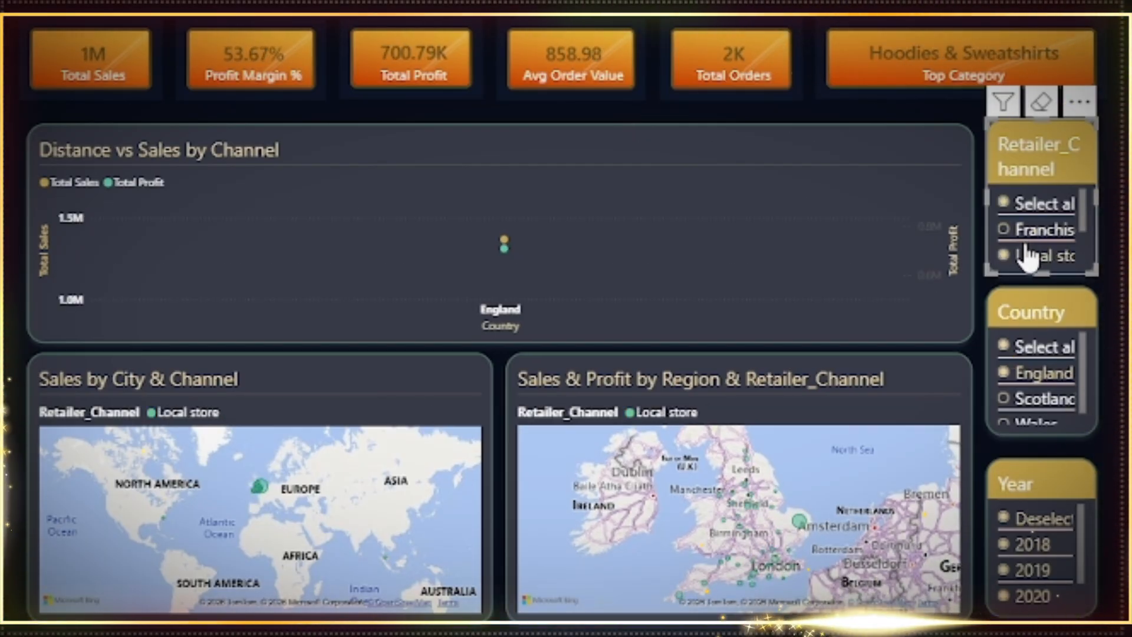
# View the Local store sales and profit map for Scotland, and select all channels and countries again
pyautogui.click(1035, 401)
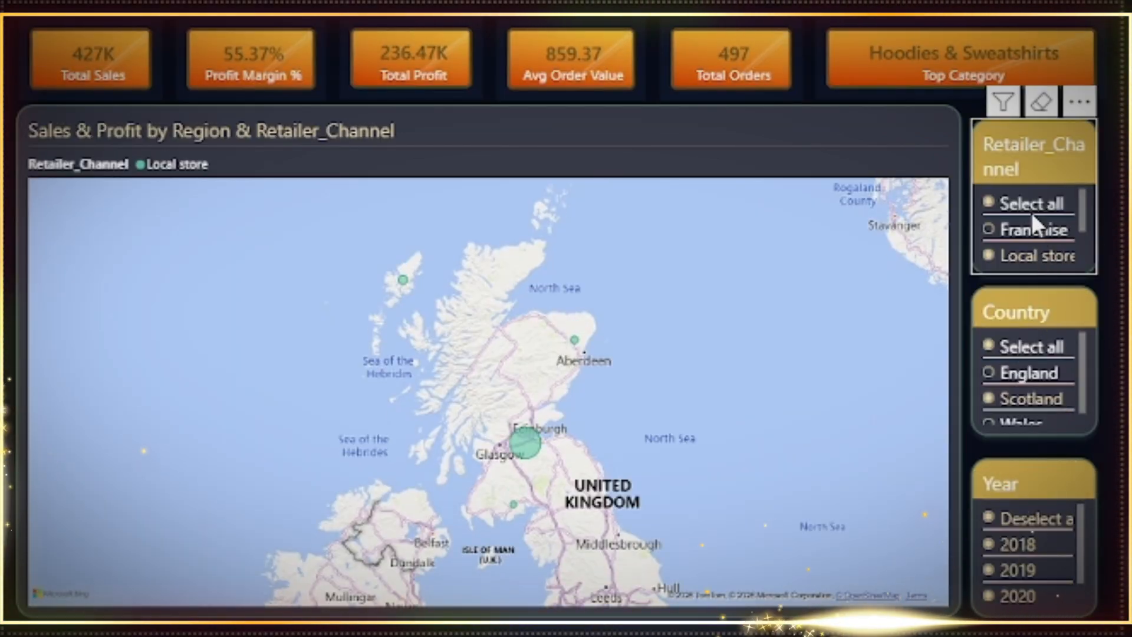
pyautogui.click(1032, 230)
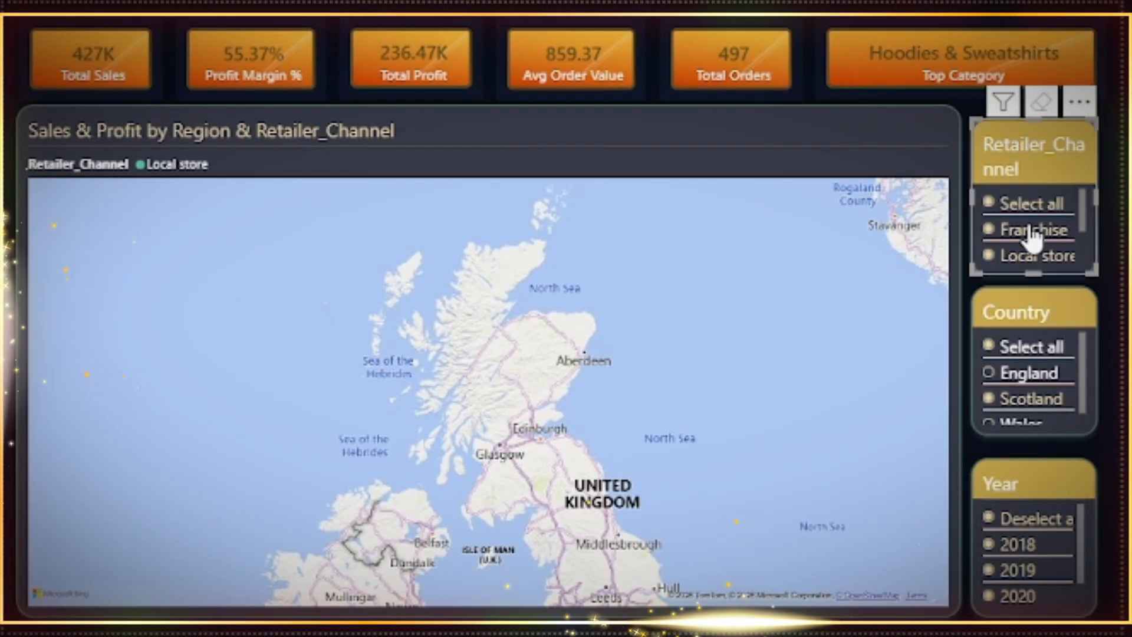
pyautogui.click(1019, 346)
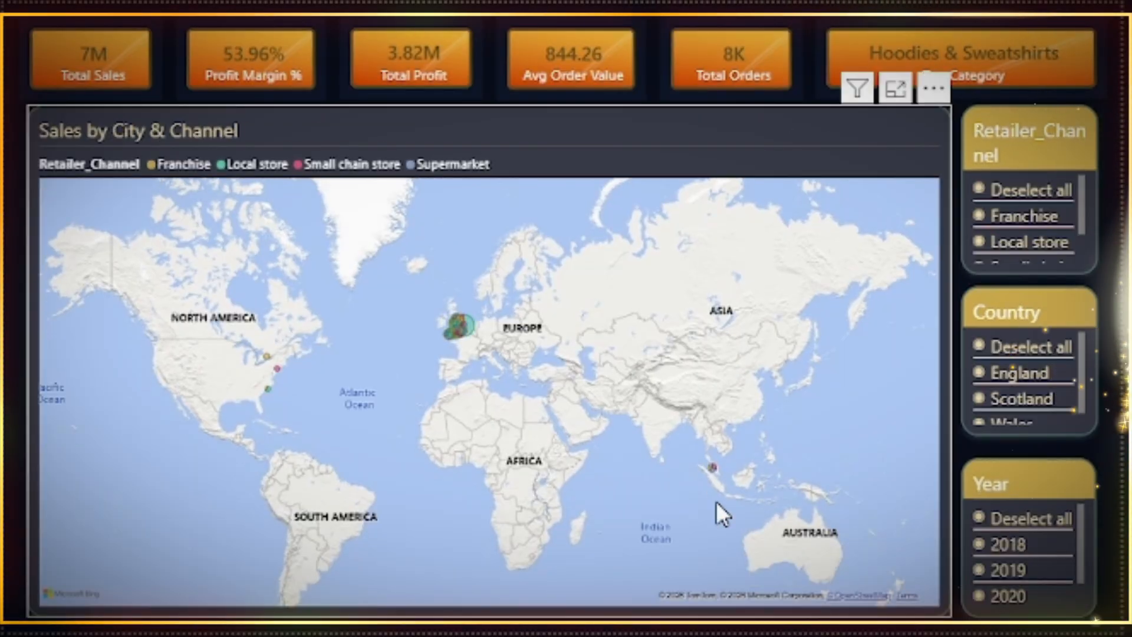
# Zoom the Sales by City & Channel map to the United Kingdom and view 2018, 2019 and 2020 one year at a time
pyautogui.scroll(5, 424, 325)
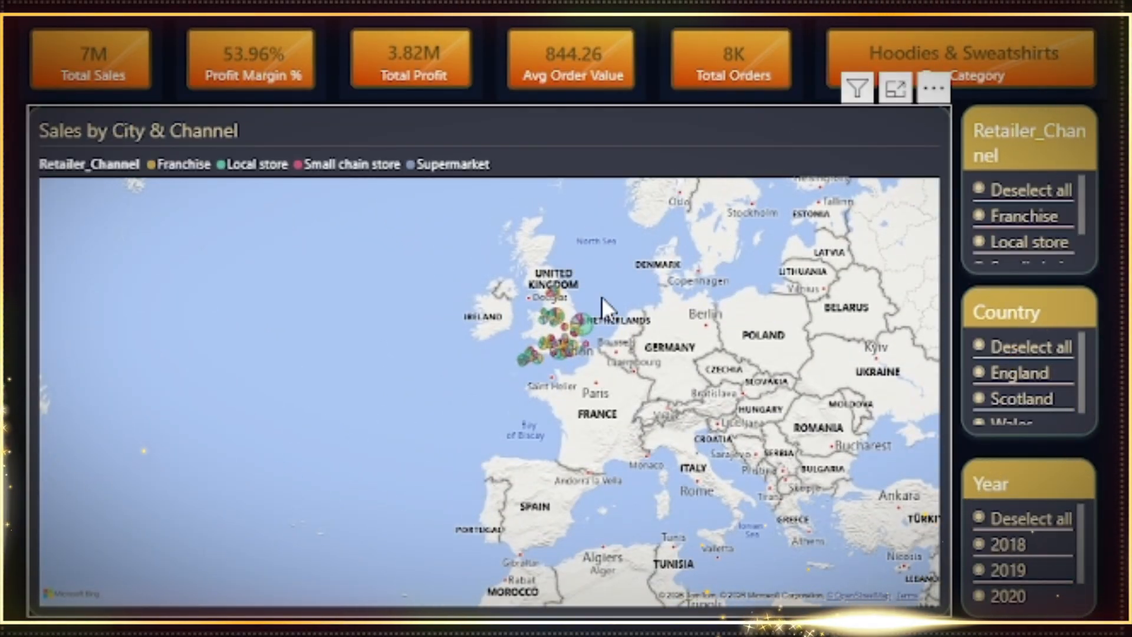
pyautogui.scroll(4, 595, 313)
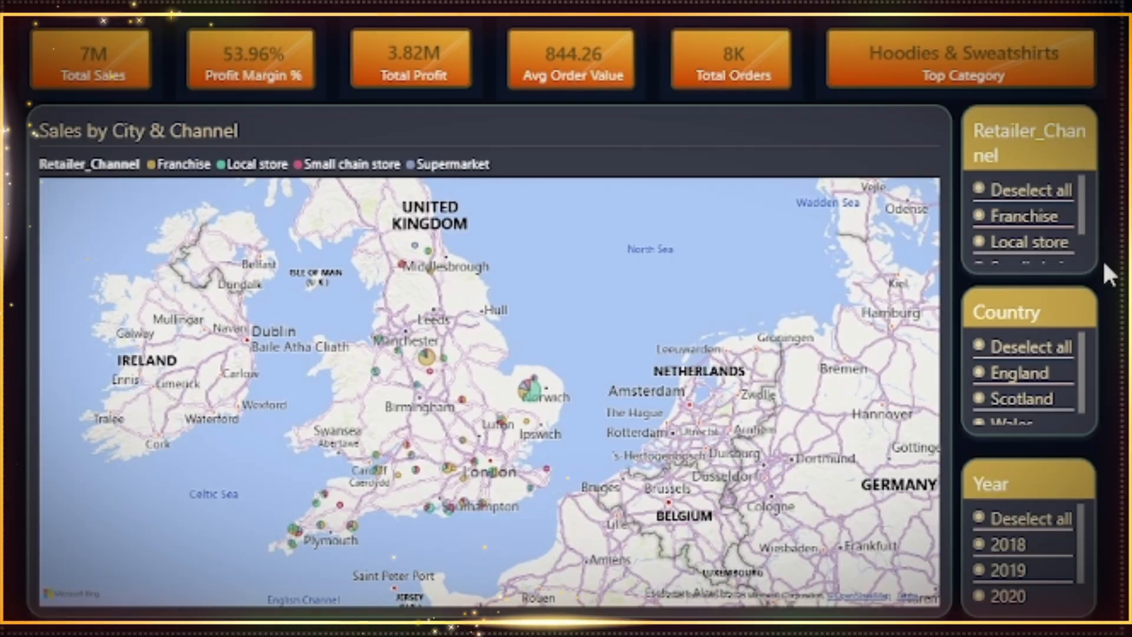
pyautogui.click(1027, 521)
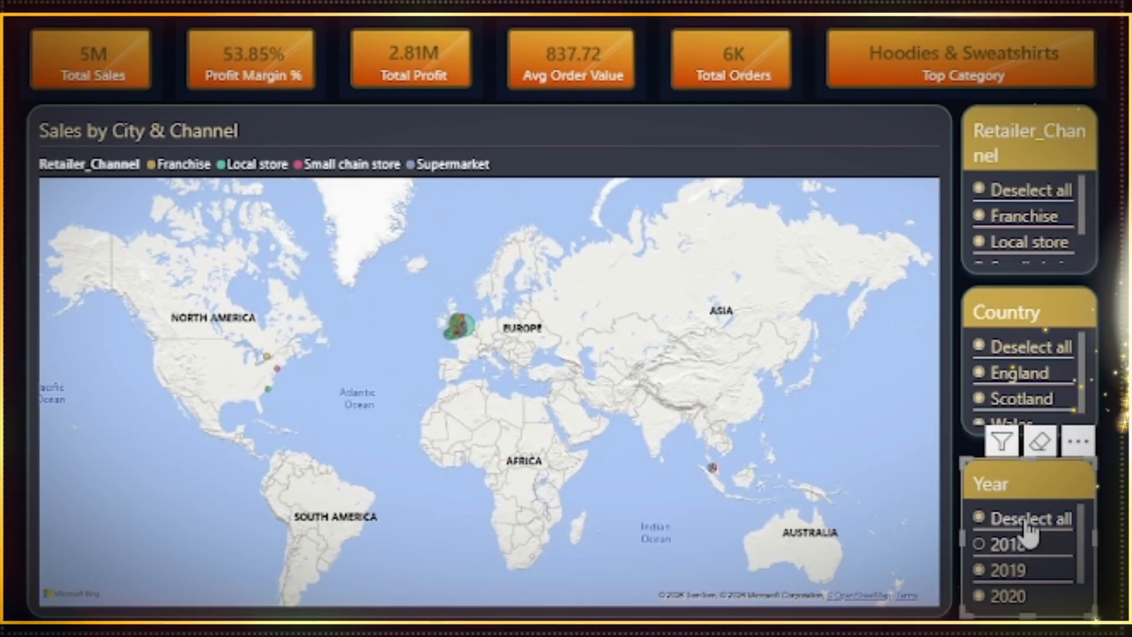
pyautogui.click(1029, 527)
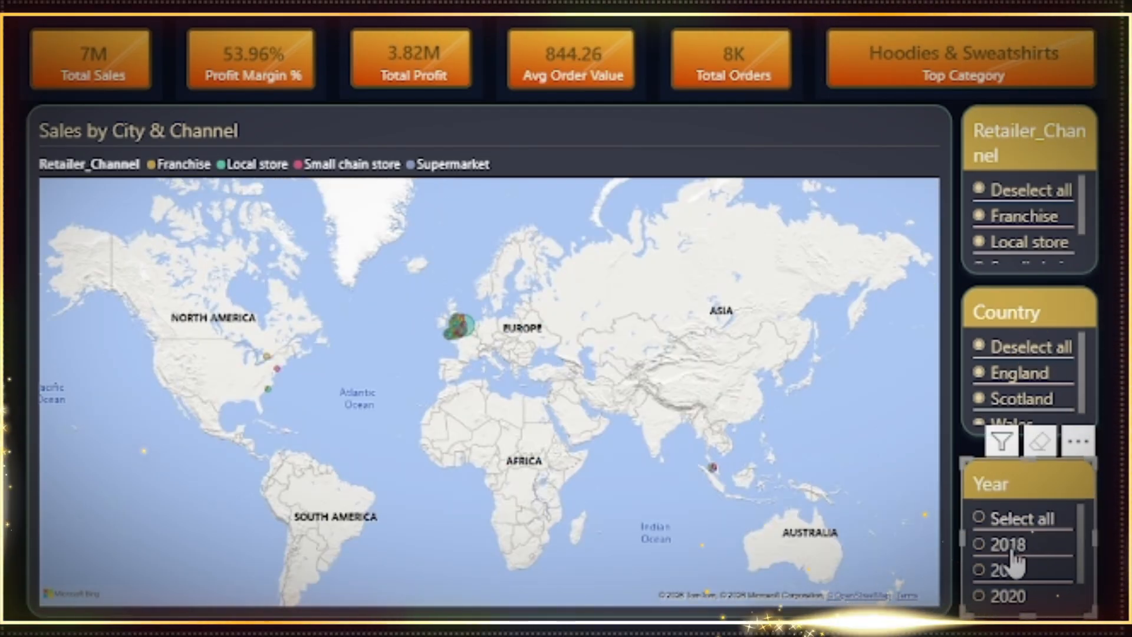
pyautogui.scroll(4, 518, 378)
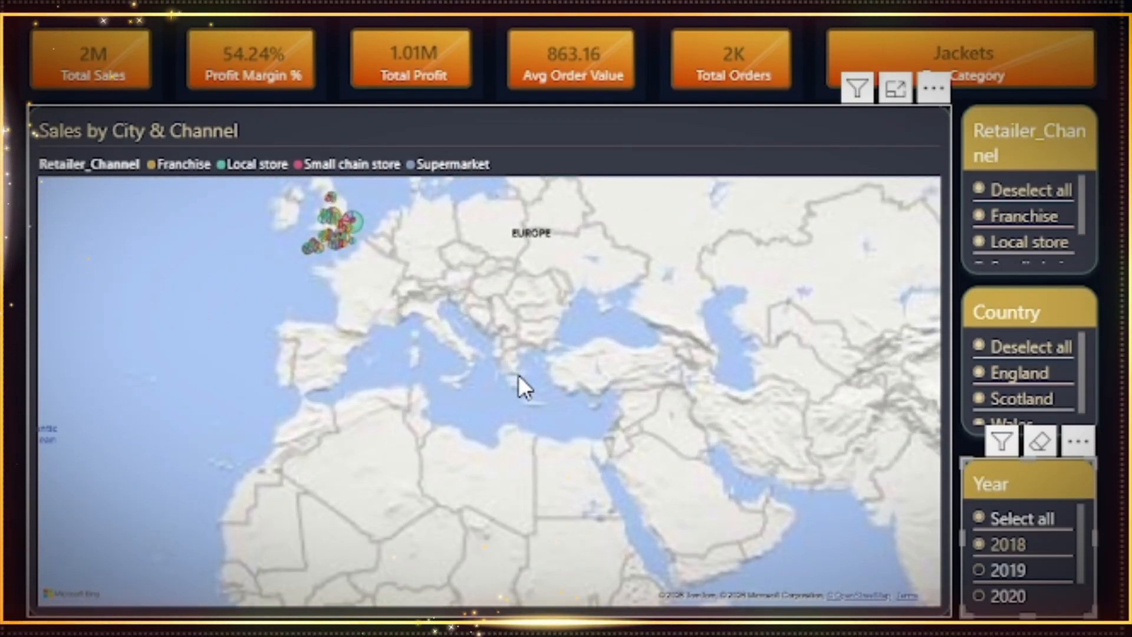
pyautogui.moveTo(391, 328); pyautogui.dragTo(508, 482)
pyautogui.scroll(3, 494, 444)
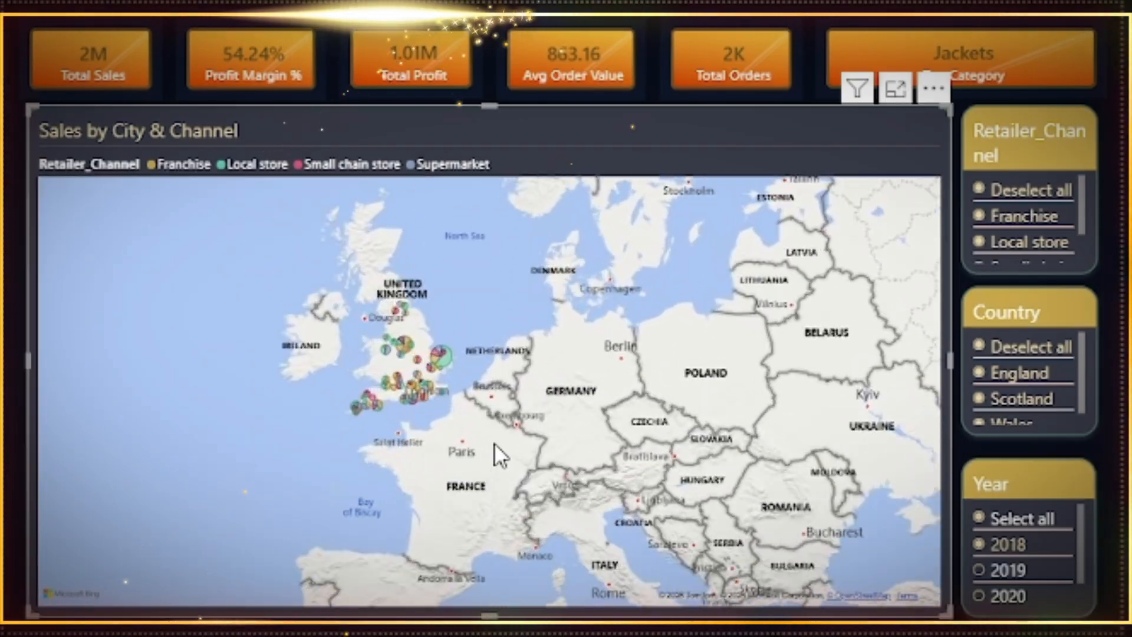
pyautogui.click(1025, 577)
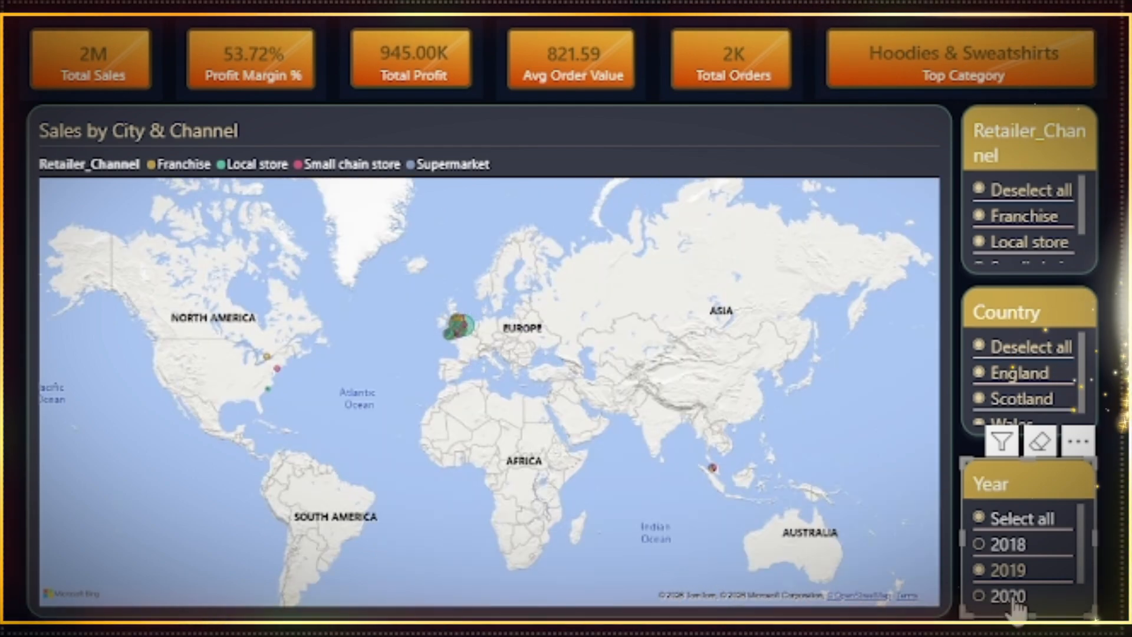
pyautogui.click(1023, 596)
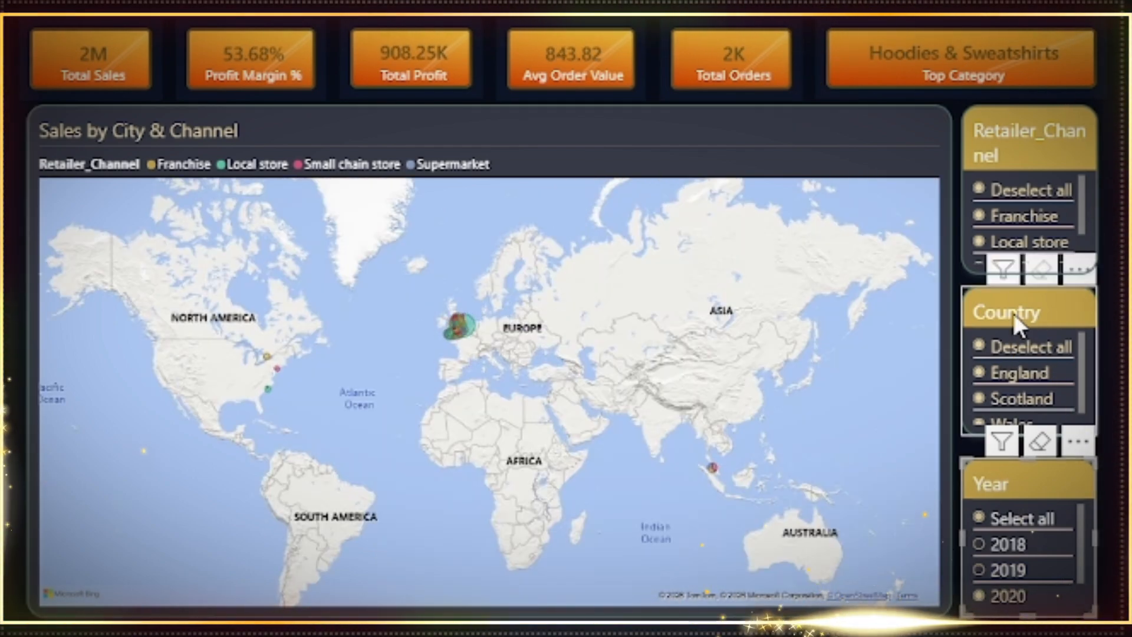
# Limit the Sales by City & Channel map to Wales and view 2020 and 2019 one year at a time
pyautogui.click(1008, 353)
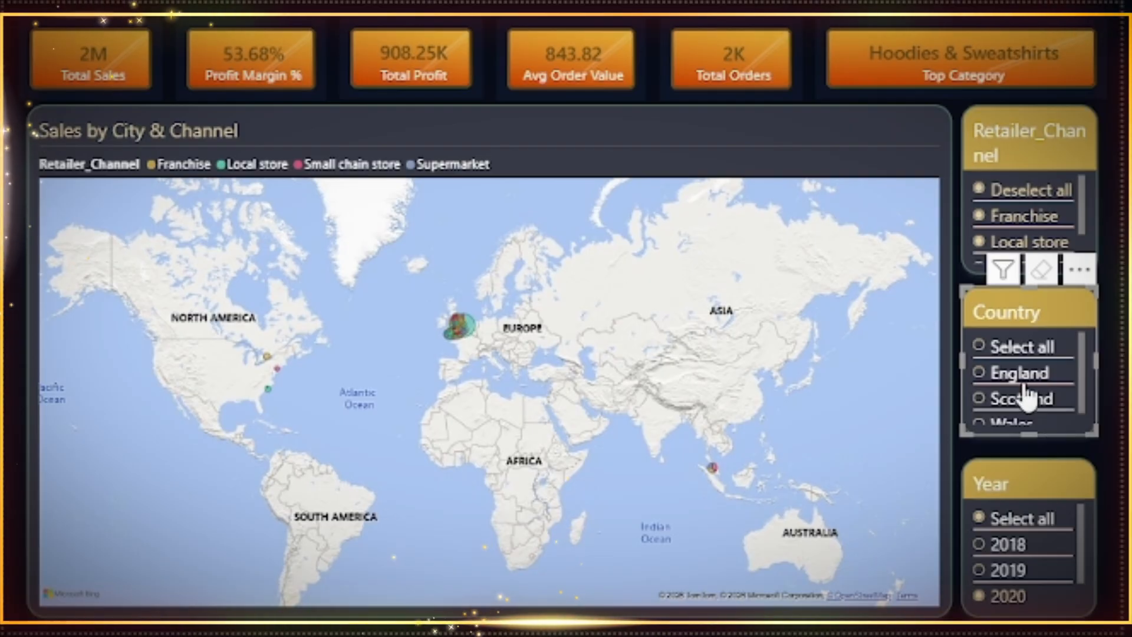
pyautogui.scroll(-1, 1023, 412)
pyautogui.click(1022, 412)
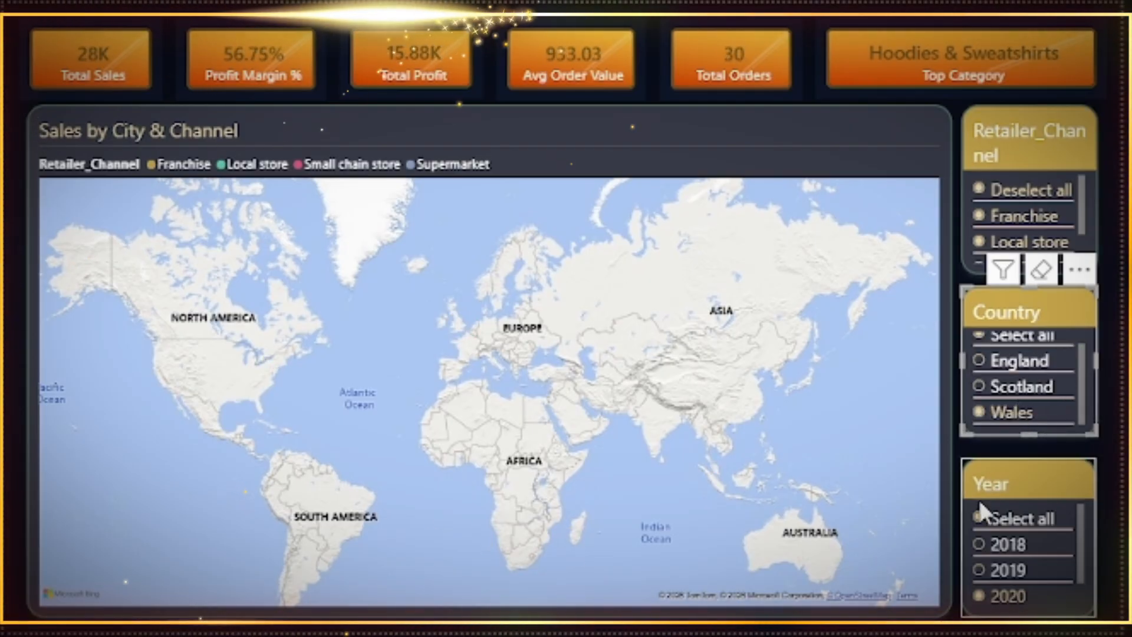
pyautogui.click(1024, 570)
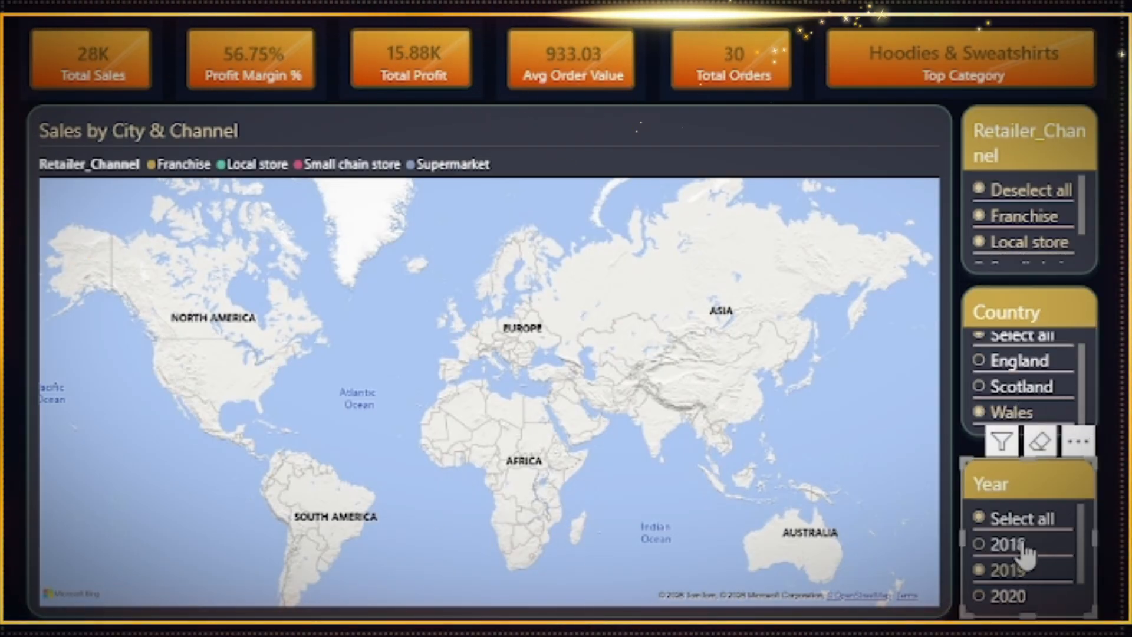
# View the Sales by City & Channel map across all years for England alone and for Scotland alone
pyautogui.click(1002, 360)
pyautogui.click(1033, 414)
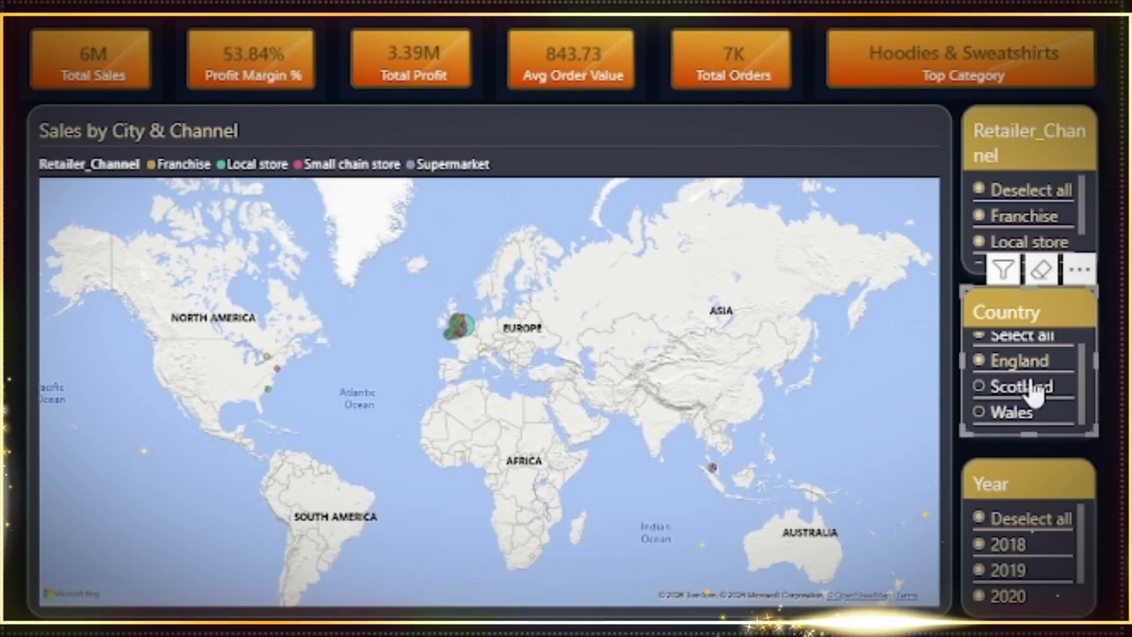
pyautogui.click(977, 388)
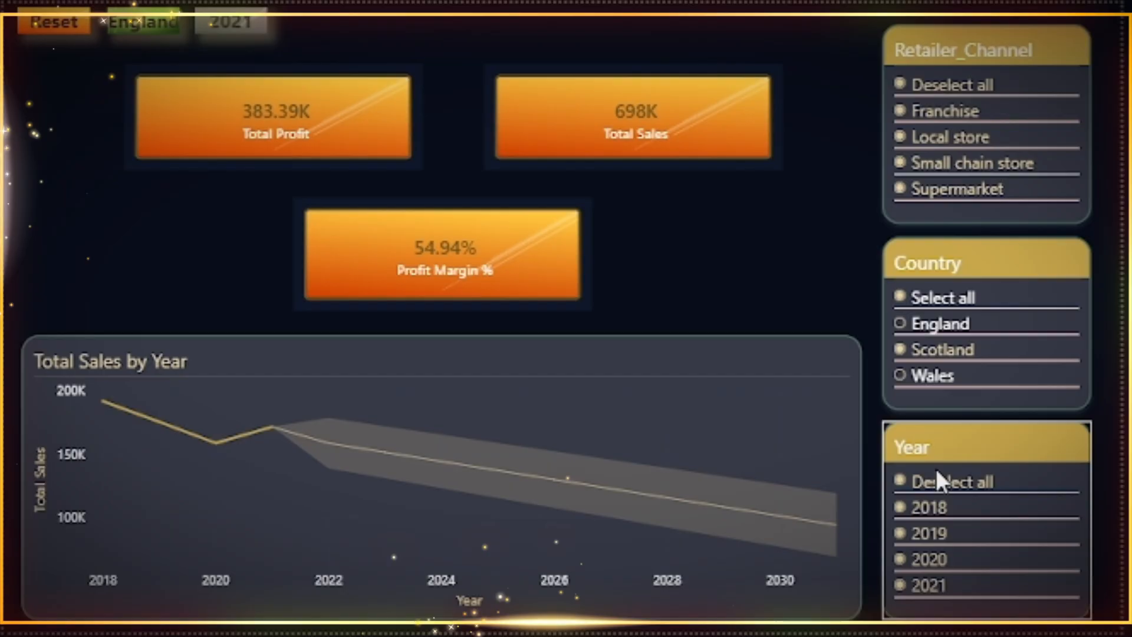
# View Scotland's Total Sales by Year for 2020 and 2021 one at a time, and select all years and countries again
pyautogui.click(940, 489)
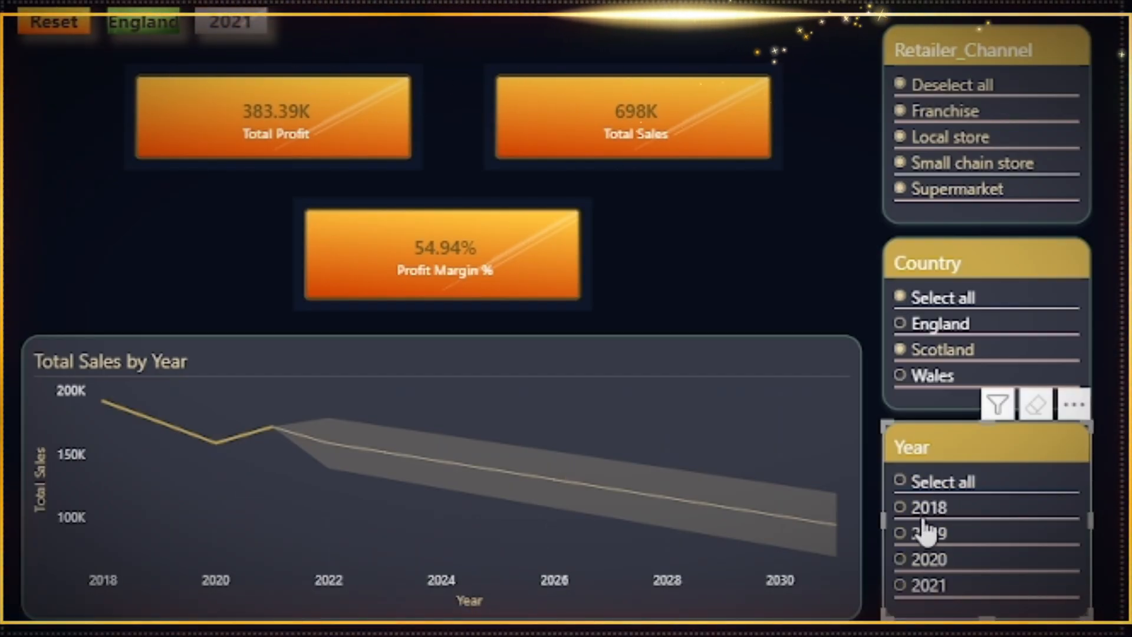
pyautogui.click(929, 562)
pyautogui.click(937, 585)
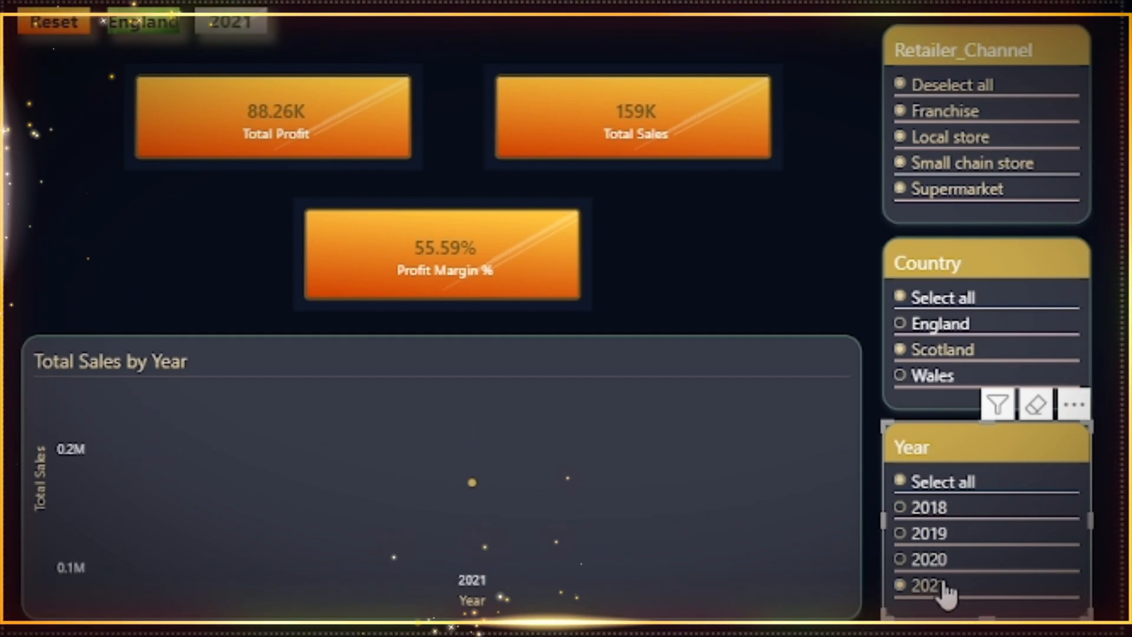
pyautogui.click(940, 483)
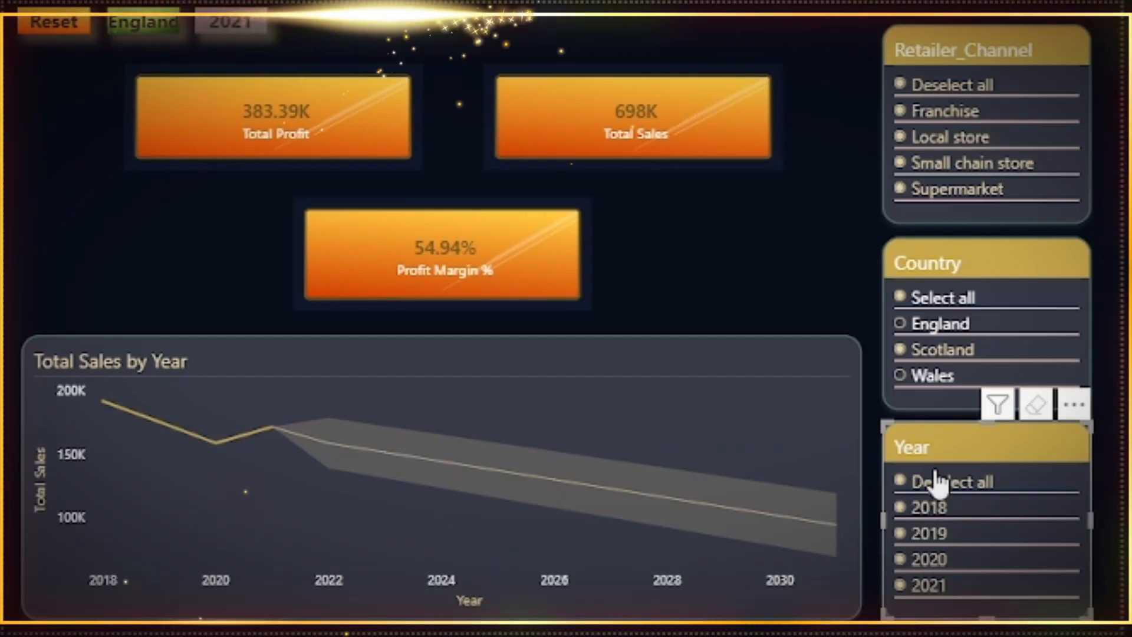
pyautogui.click(930, 300)
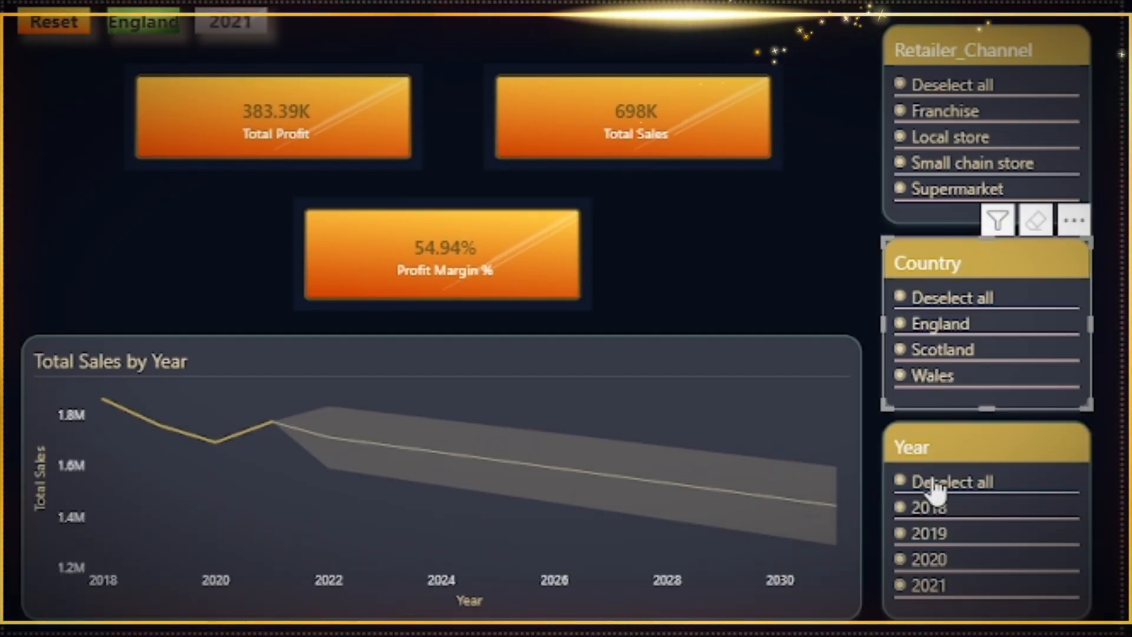
# View the all-country sales for 2018, 2019 and 2021 one year at a time, select all years again and open the Discount Reduction page
pyautogui.click(939, 485)
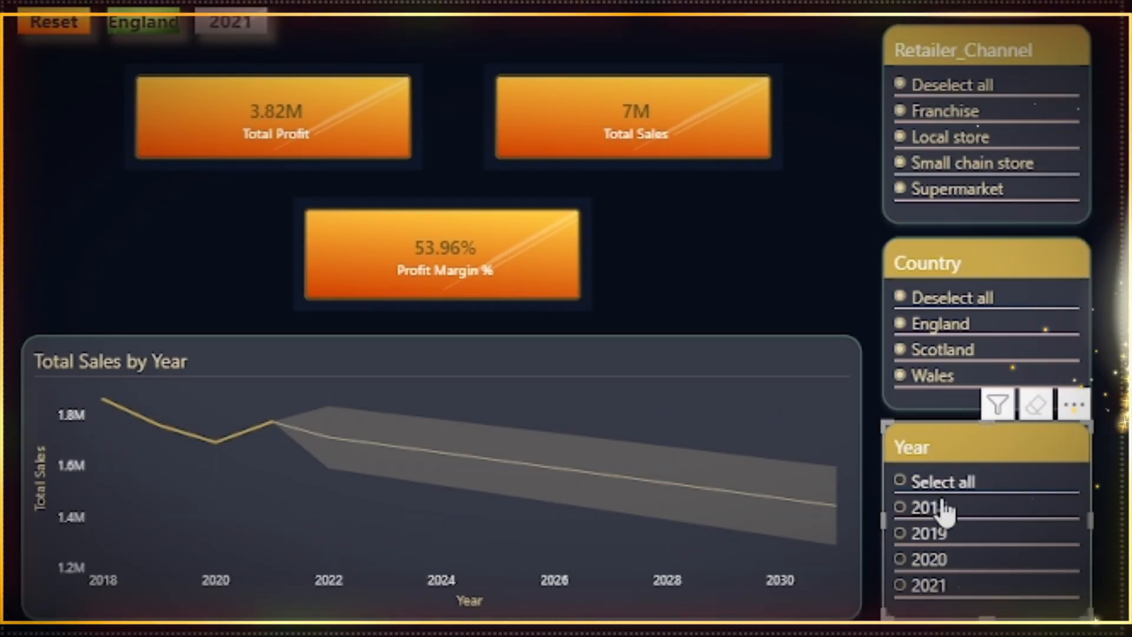
pyautogui.click(942, 509)
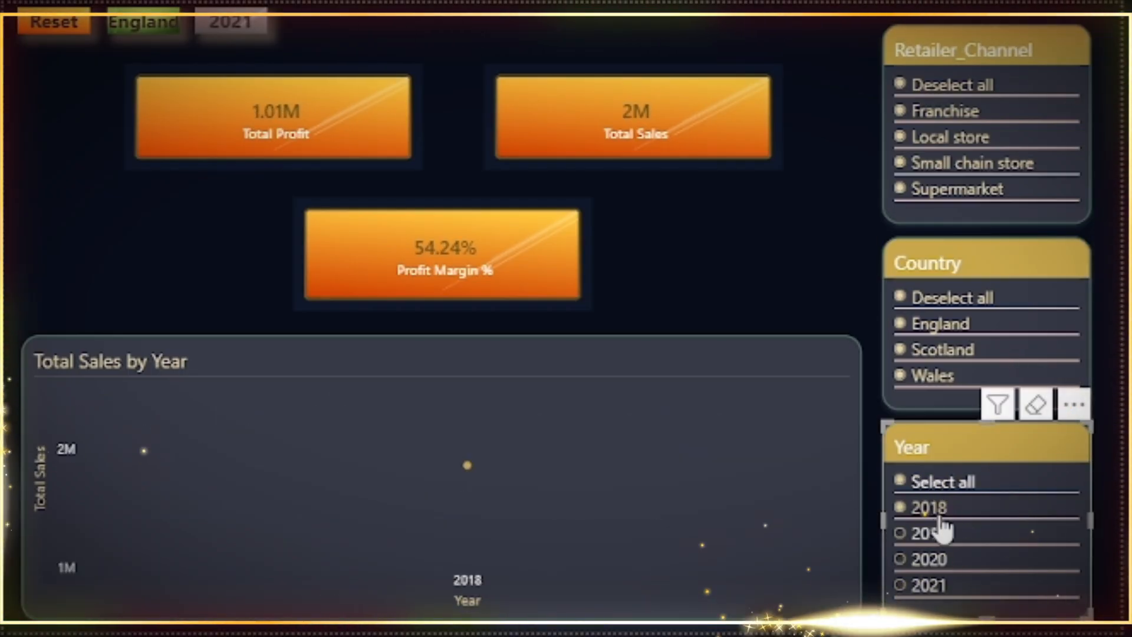
pyautogui.click(929, 535)
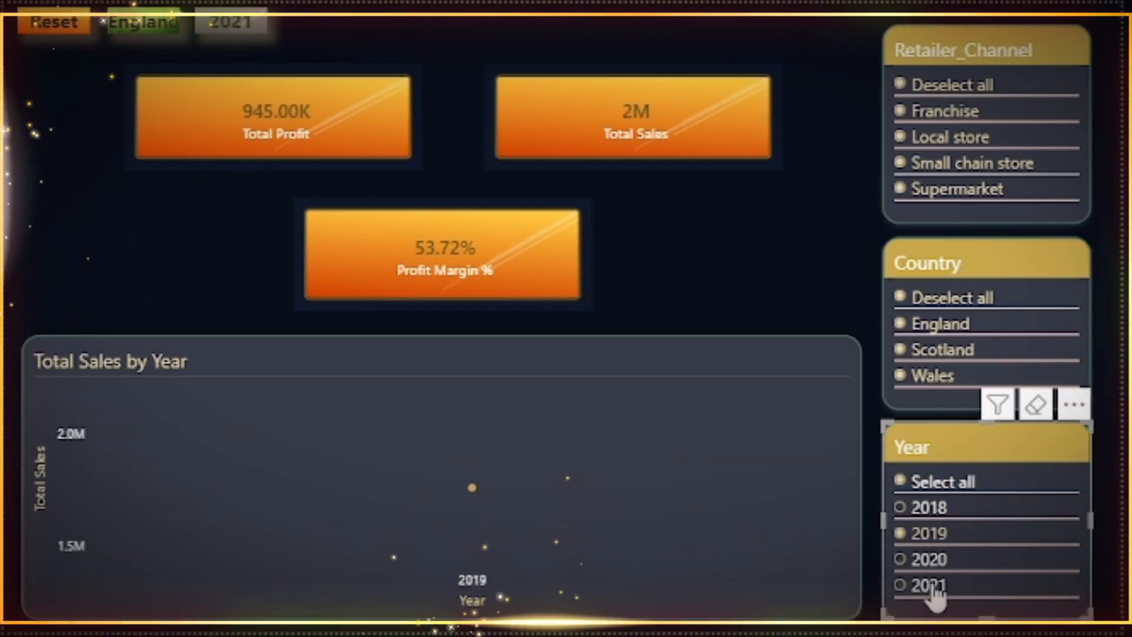
pyautogui.click(936, 587)
pyautogui.click(961, 482)
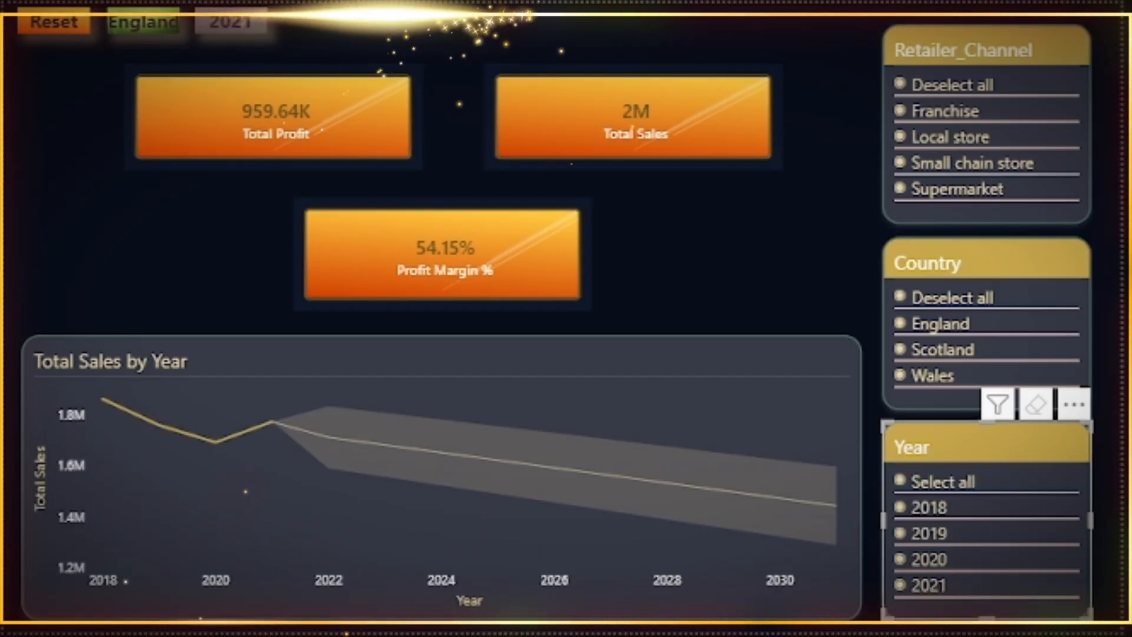
pyautogui.hotkey('ctrl', 'pagedown')
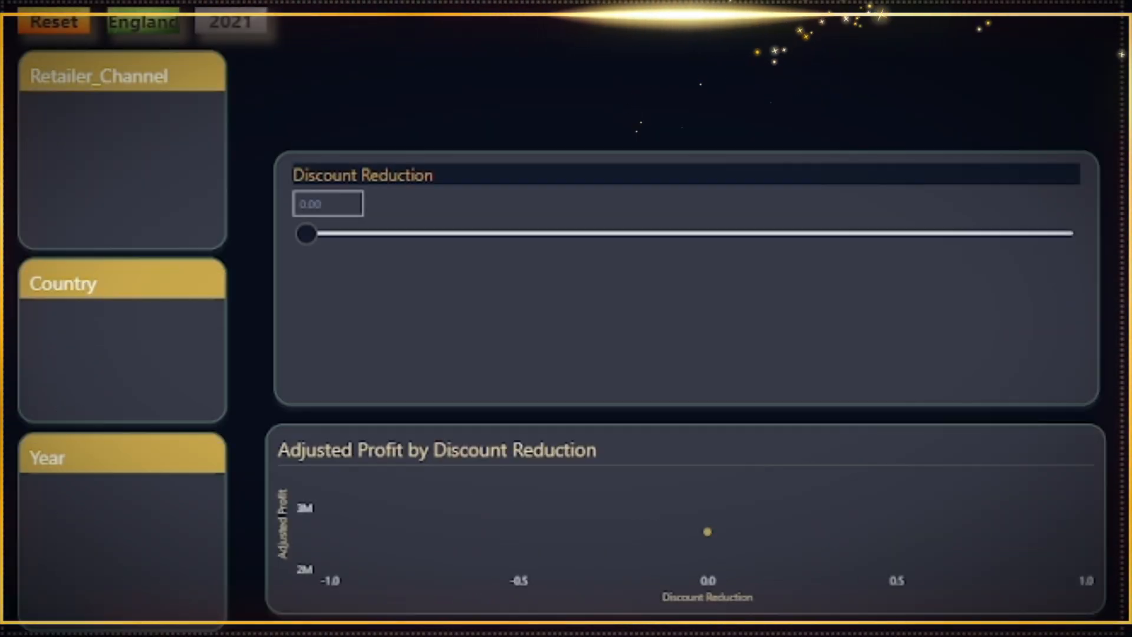
# Test Discount Reduction values of 0.01, 0.08, 0.12, 0.17, 0.19 and 0.05 one at a time, and return it to the minimum
pyautogui.click(332, 234)
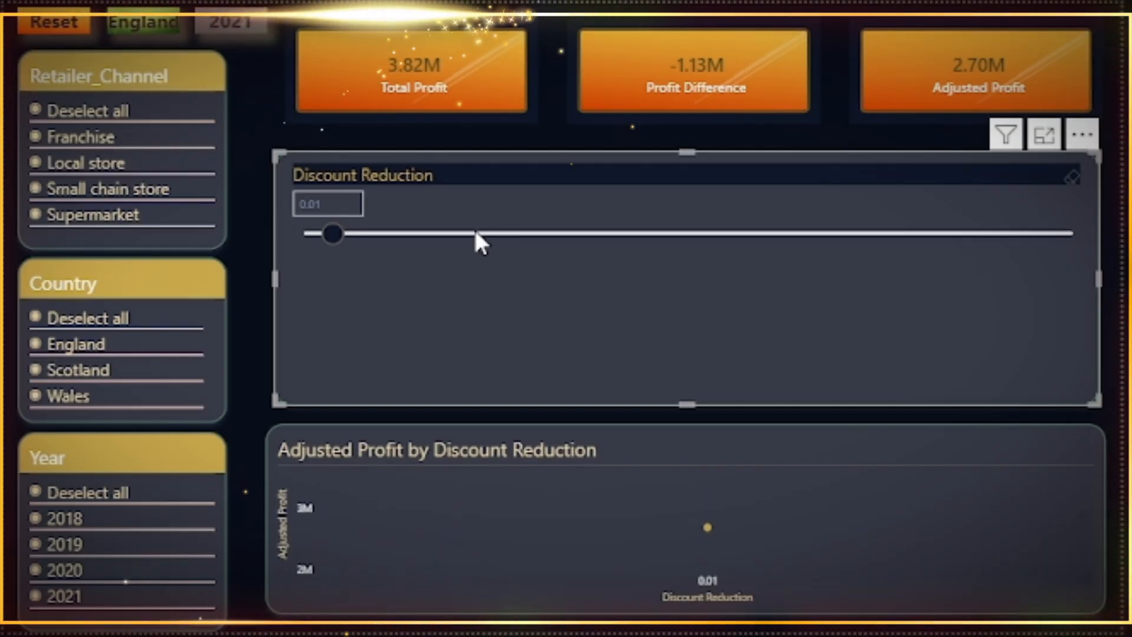
pyautogui.moveTo(332, 234); pyautogui.dragTo(412, 235)
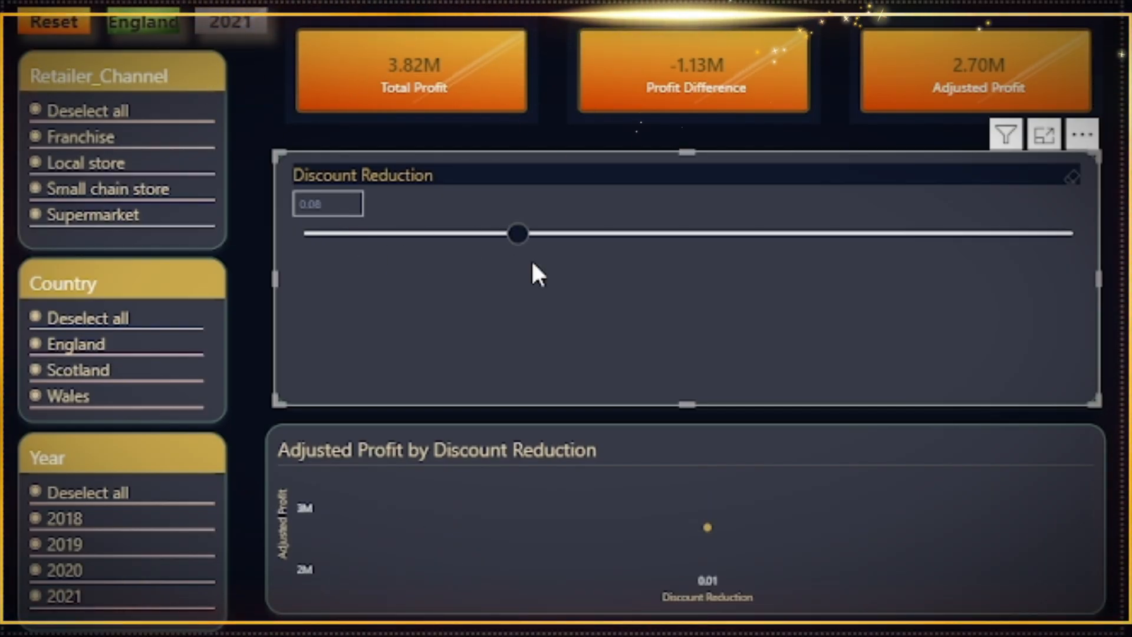
pyautogui.click(619, 233)
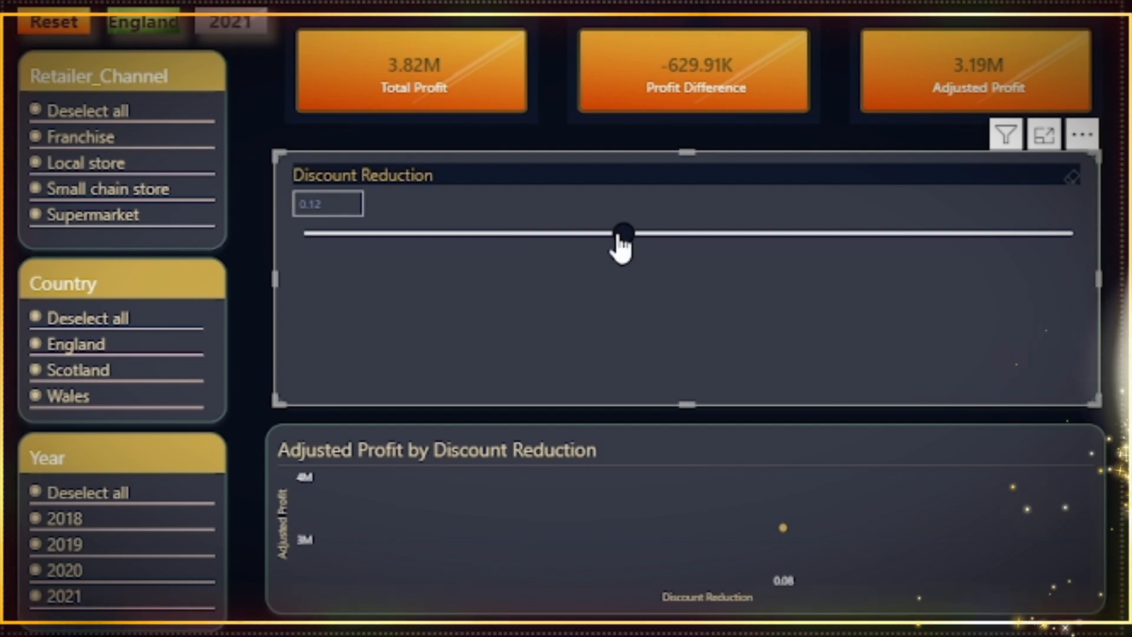
pyautogui.click(767, 233)
pyautogui.click(813, 234)
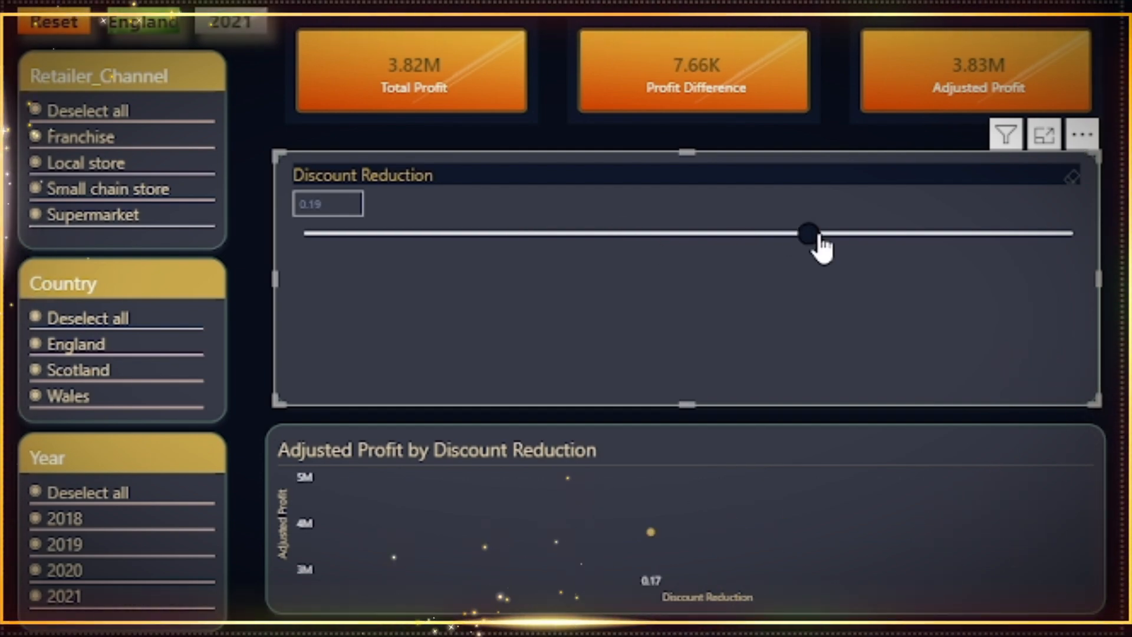
pyautogui.click(438, 234)
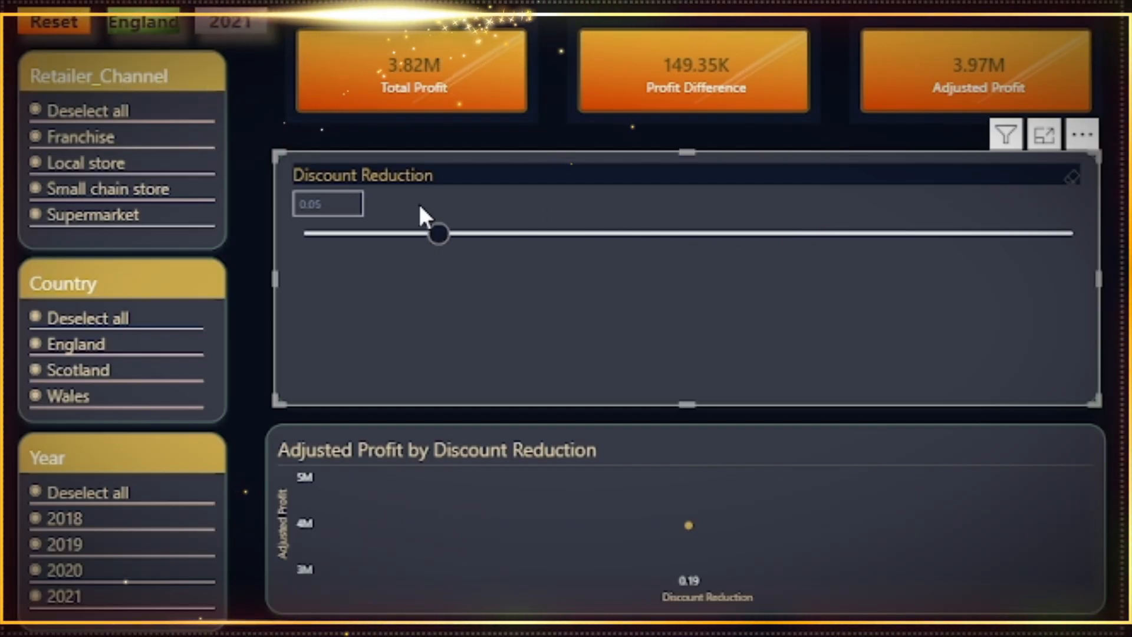
pyautogui.moveTo(438, 234); pyautogui.dragTo(291, 230)
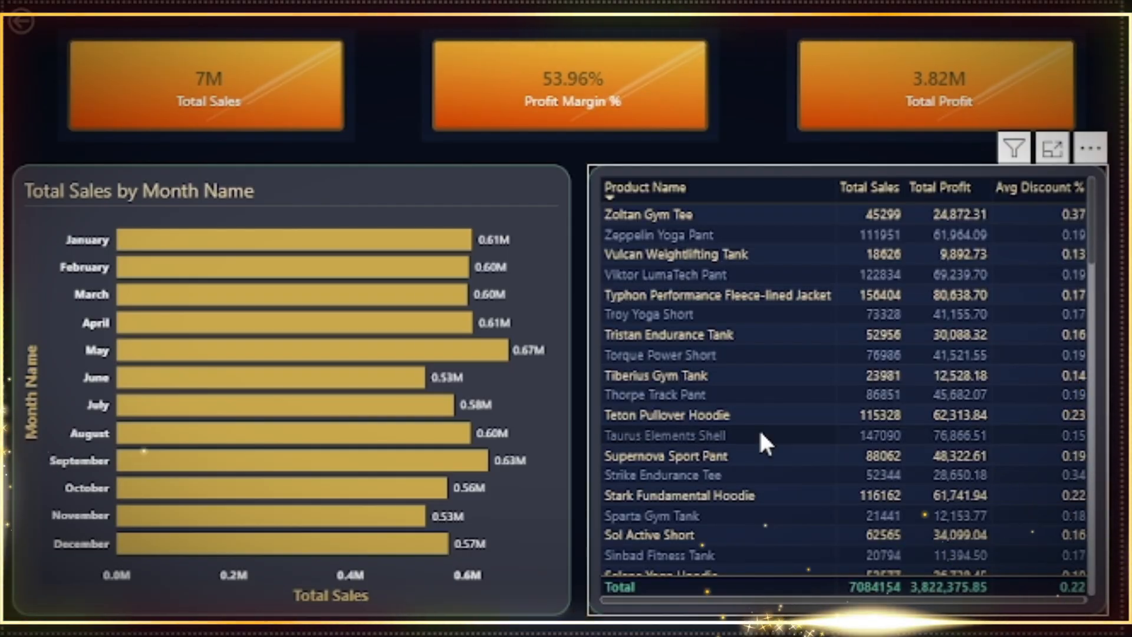
# Look through the product sales table, and examine the order records on the Orders sheet of the Excel source workbook
pyautogui.scroll(-20, 801, 386)
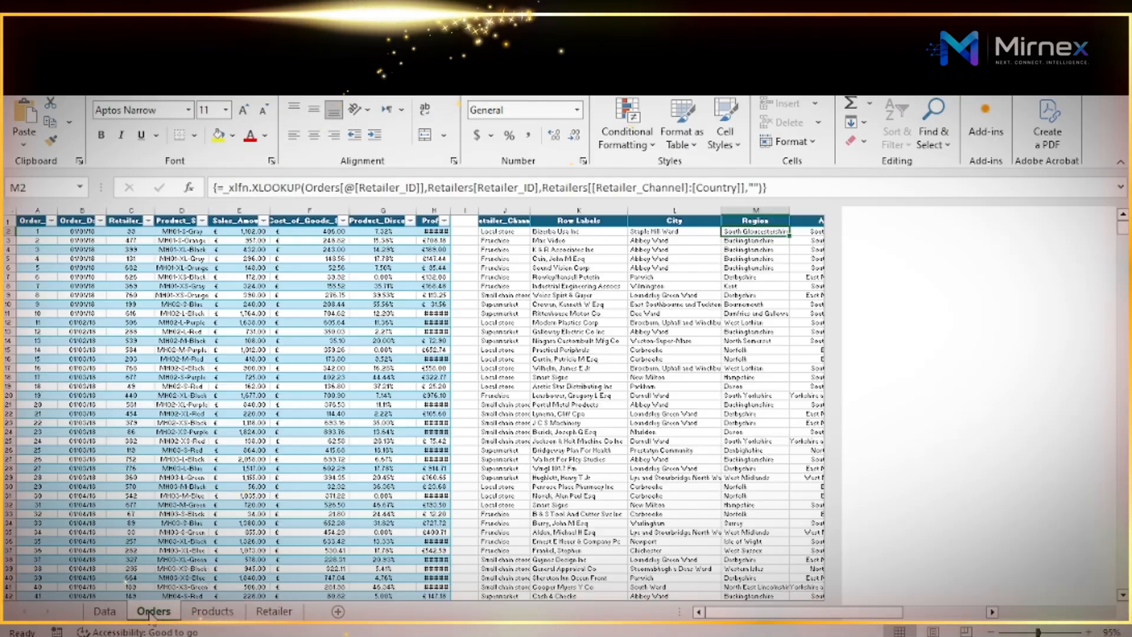
pyautogui.scroll(-20, 386, 429)
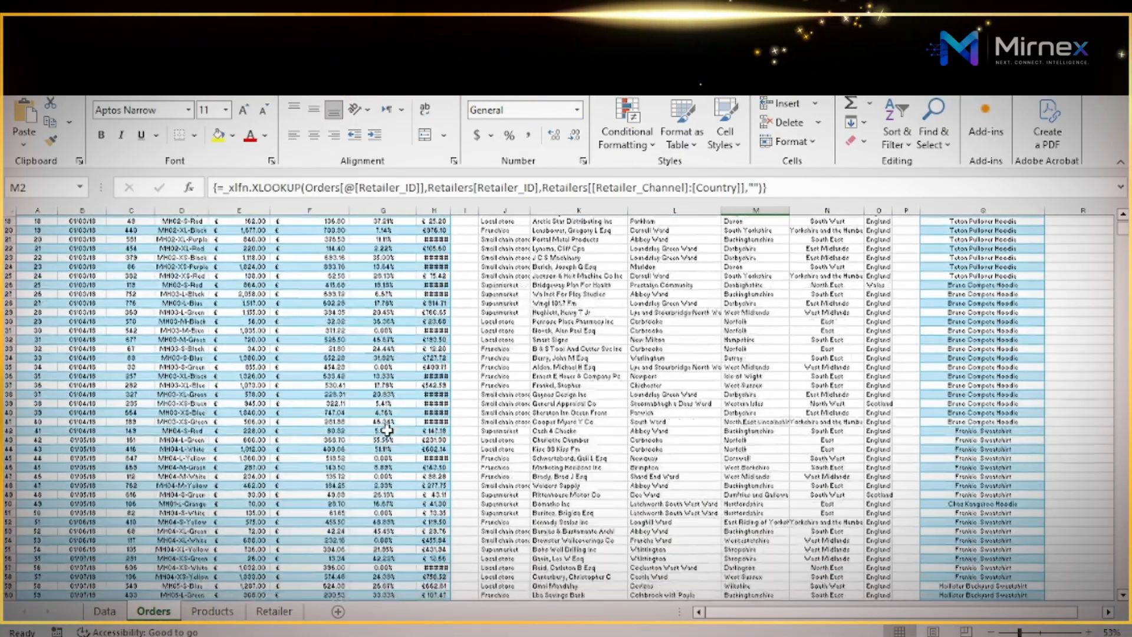
pyautogui.scroll(-20, 387, 429)
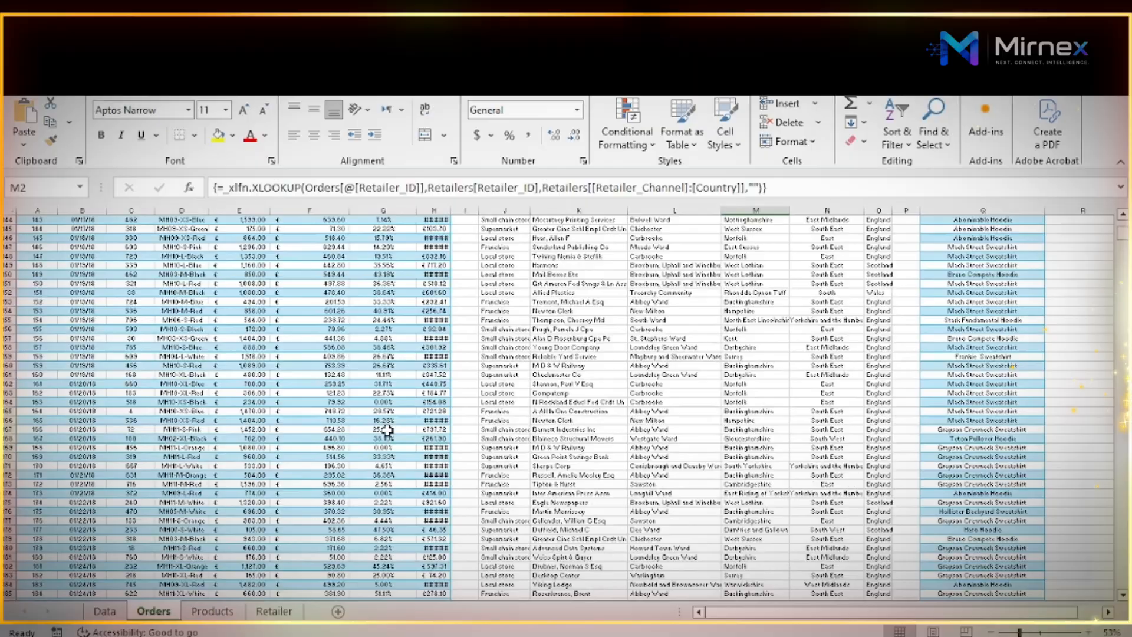
pyautogui.scroll(-9, 387, 429)
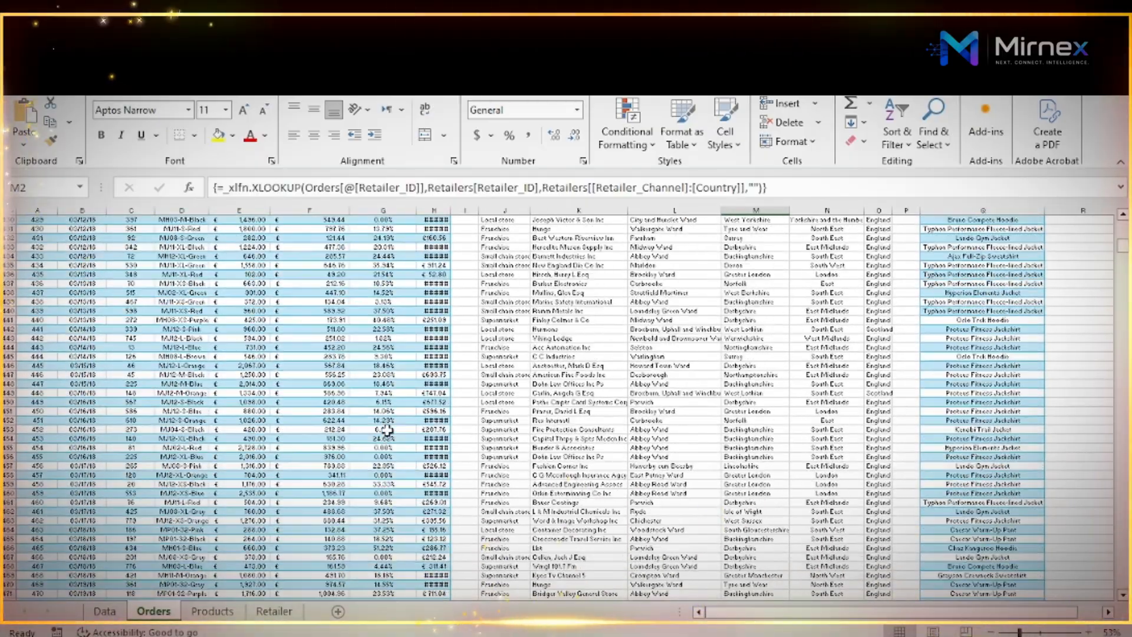
pyautogui.scroll(-13, 387, 430)
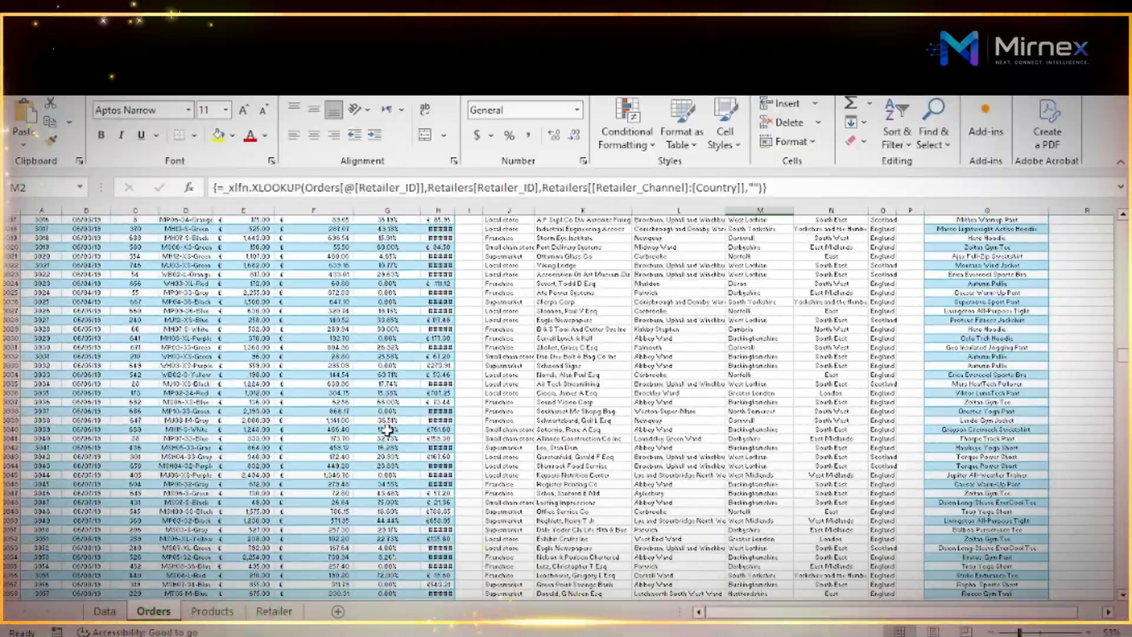
pyautogui.scroll(-20, 387, 430)
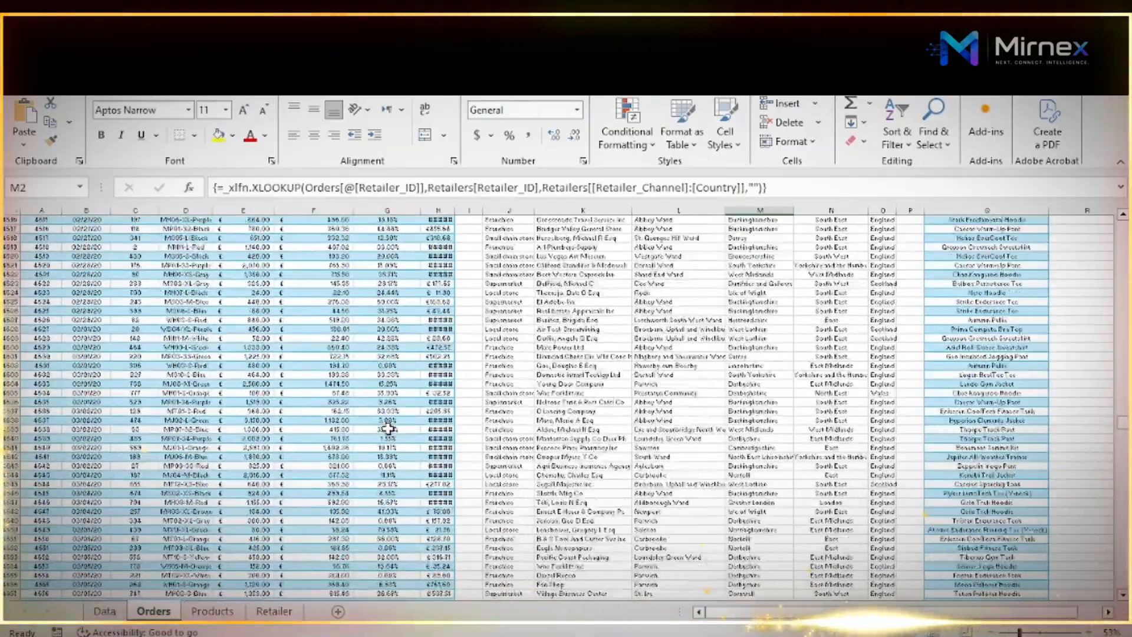
pyautogui.scroll(-20, 388, 428)
pyautogui.scroll(-20, 388, 428)
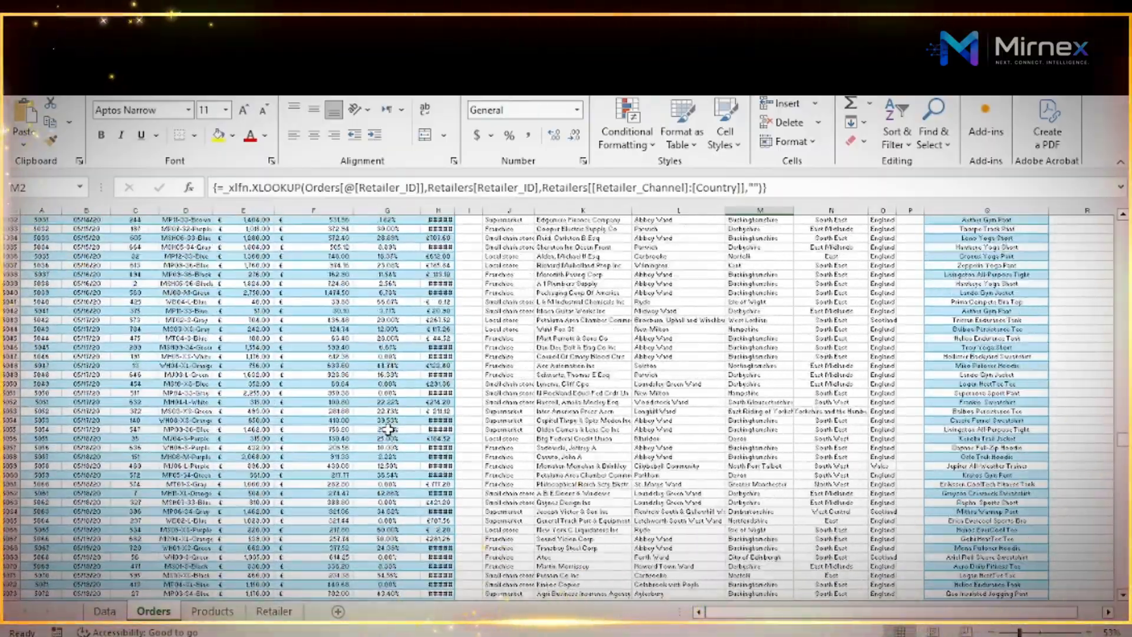
pyautogui.scroll(-20, 387, 428)
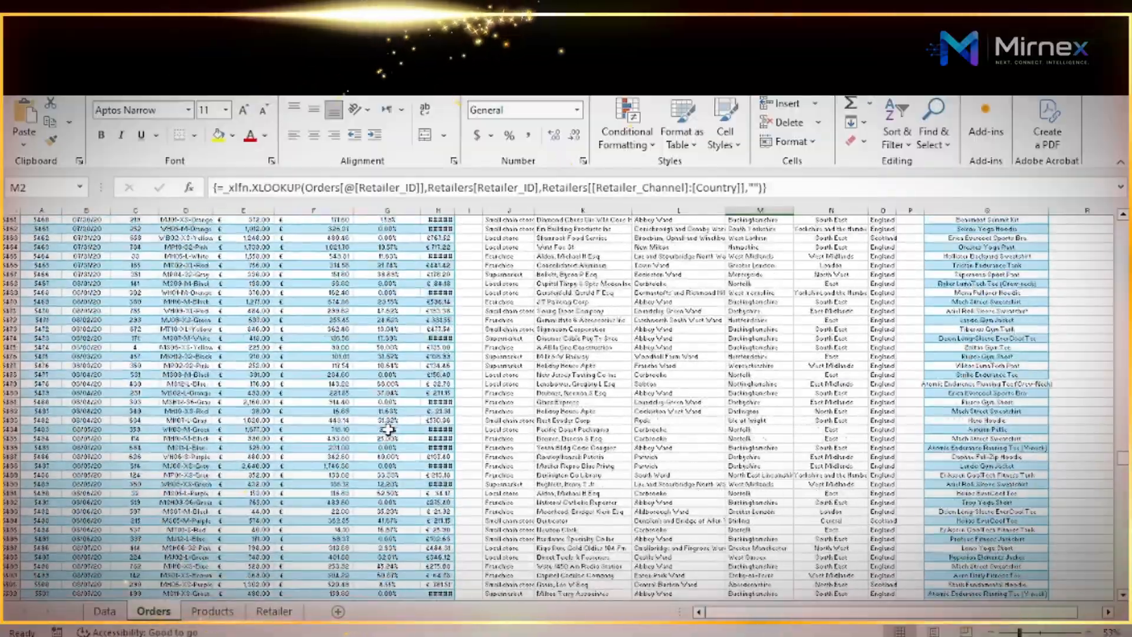
pyautogui.scroll(-20, 388, 428)
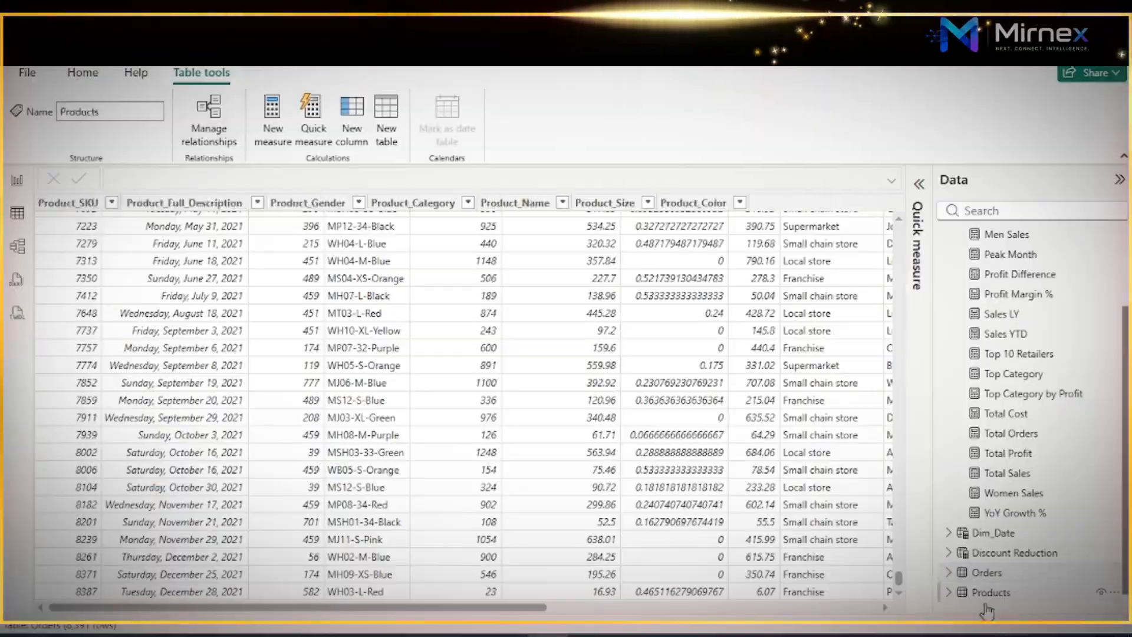
# In Power BI's Table view, look through the Products table and the list of available measures
pyautogui.click(988, 594)
pyautogui.moveTo(900, 243); pyautogui.dragTo(884, 619)
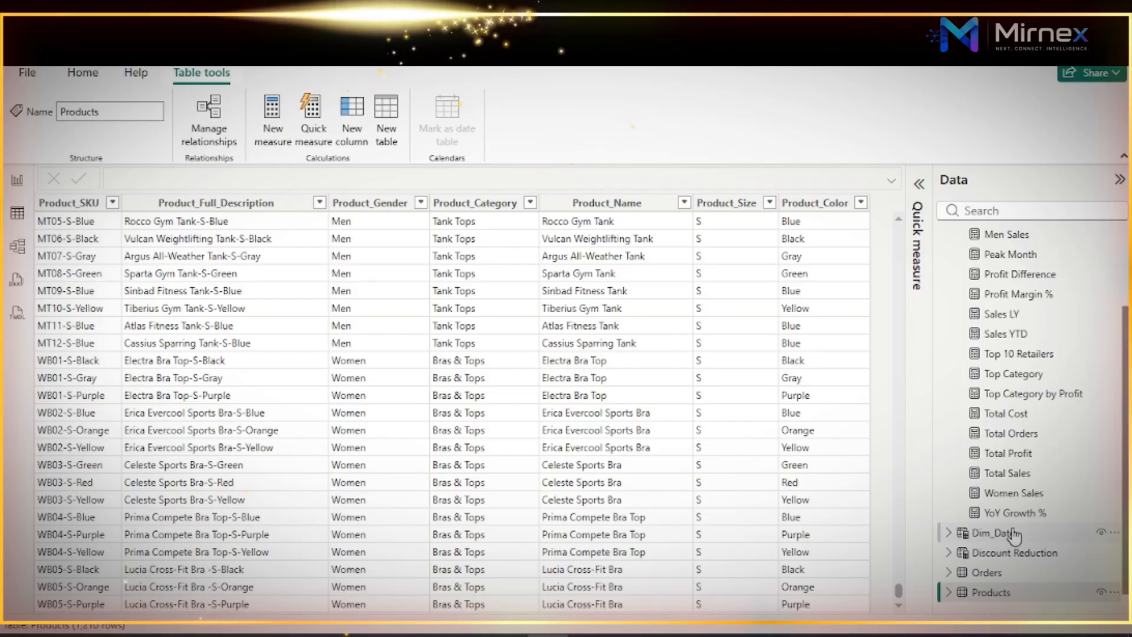
pyautogui.scroll(3, 1125, 401)
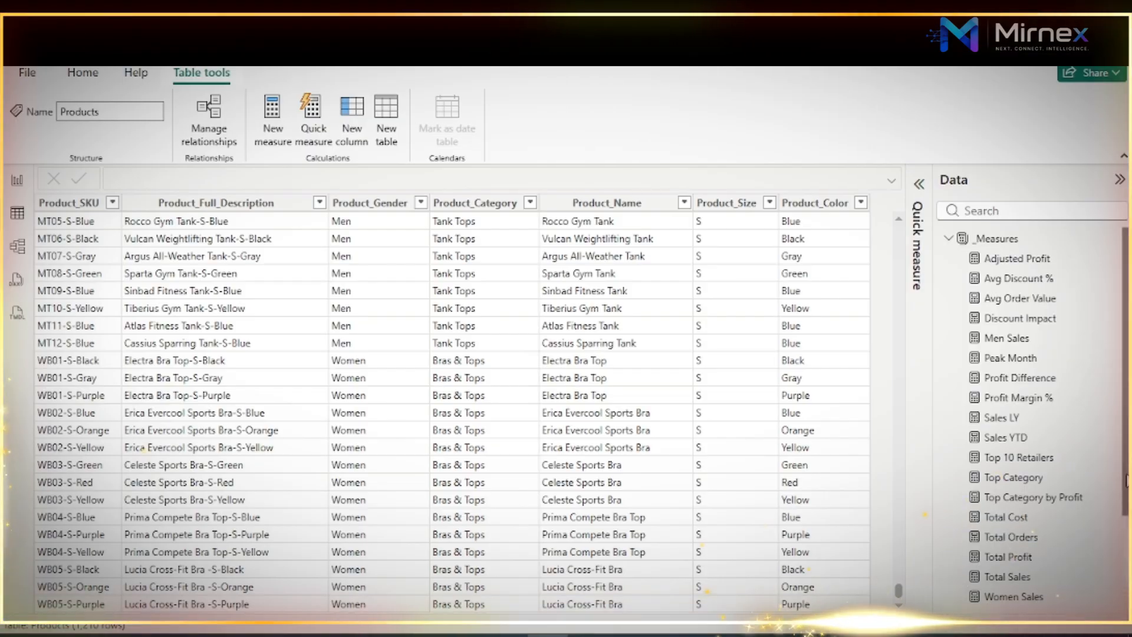
pyautogui.scroll(-3, 1124, 480)
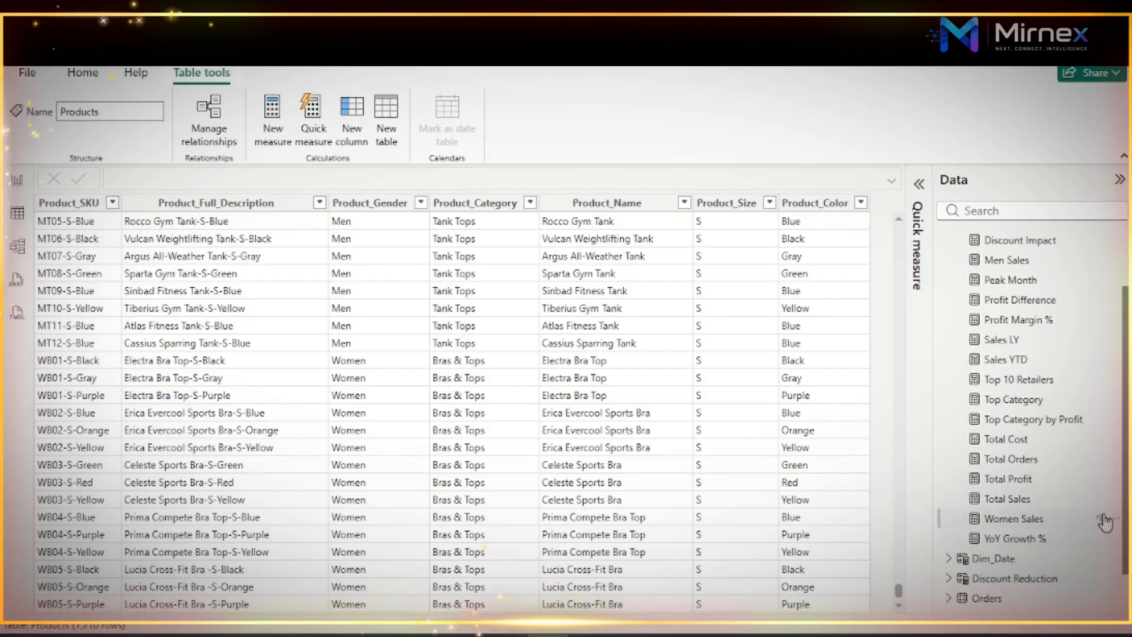
# View the formulas of the Total Profit, Total Orders and Top Category measures one at a time
pyautogui.click(1000, 479)
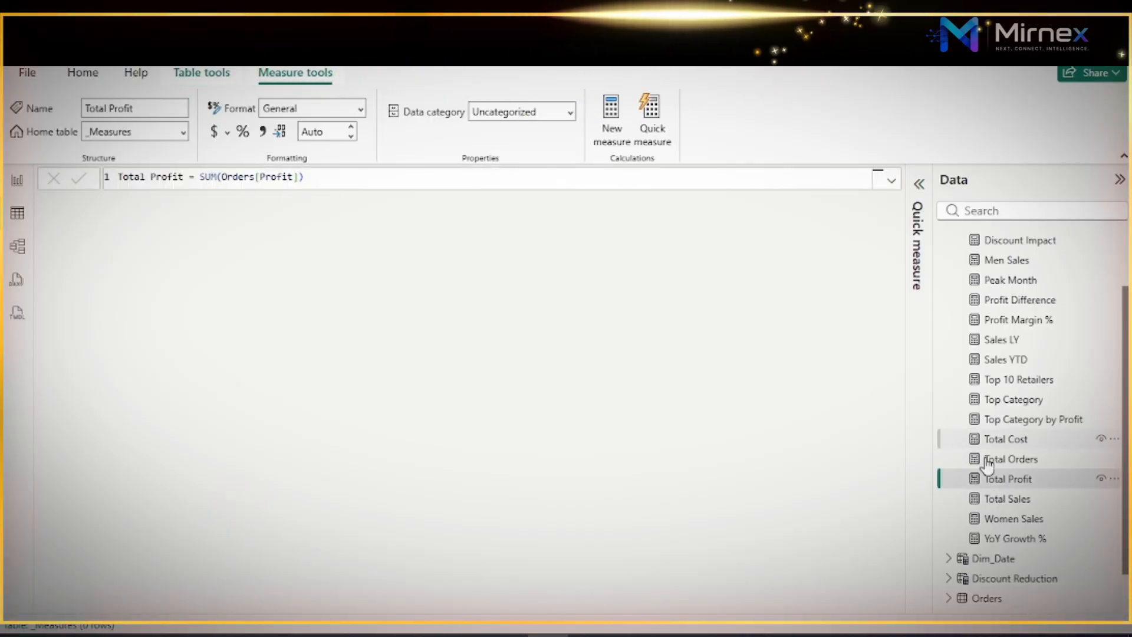
pyautogui.click(996, 463)
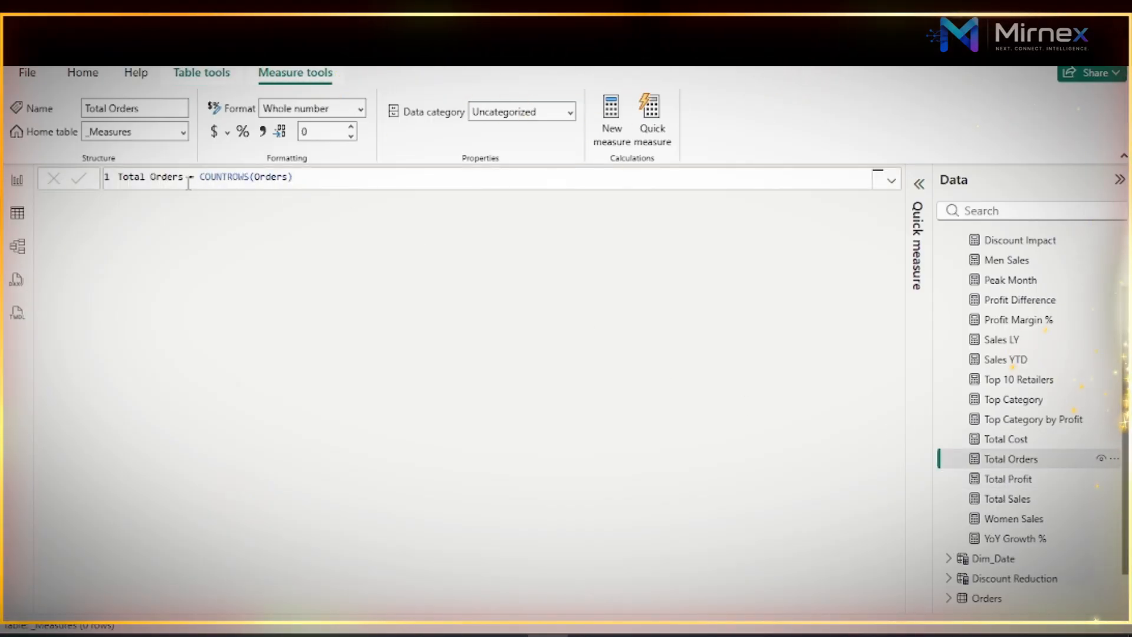
pyautogui.click(1009, 403)
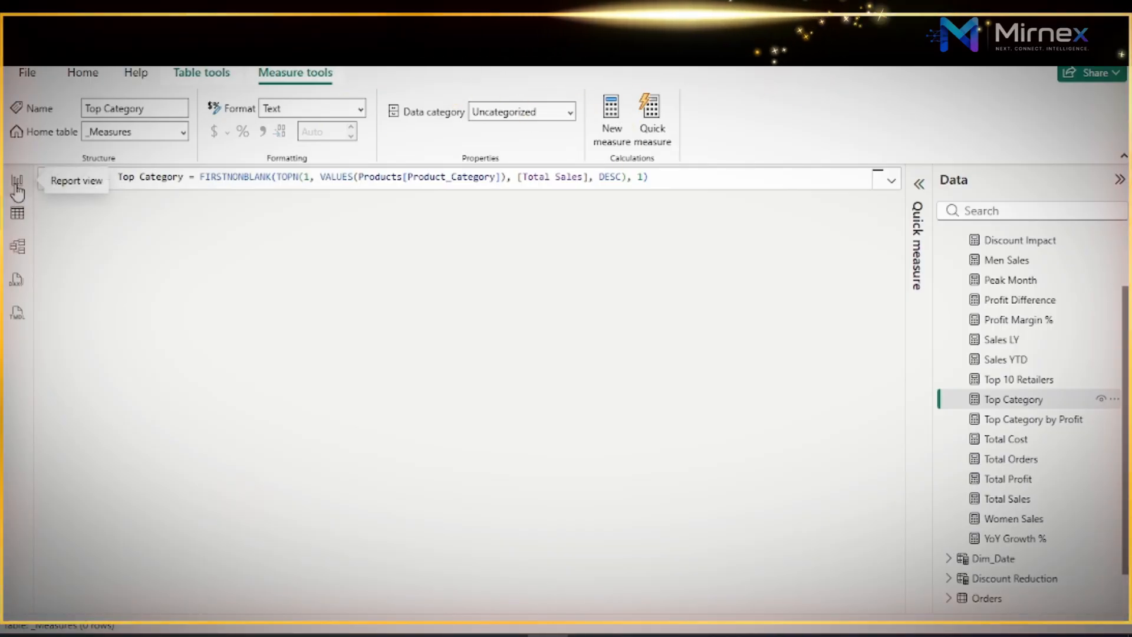
# Open the Discount Reduction table and review the relationships defined between the model's tables
pyautogui.click(1004, 580)
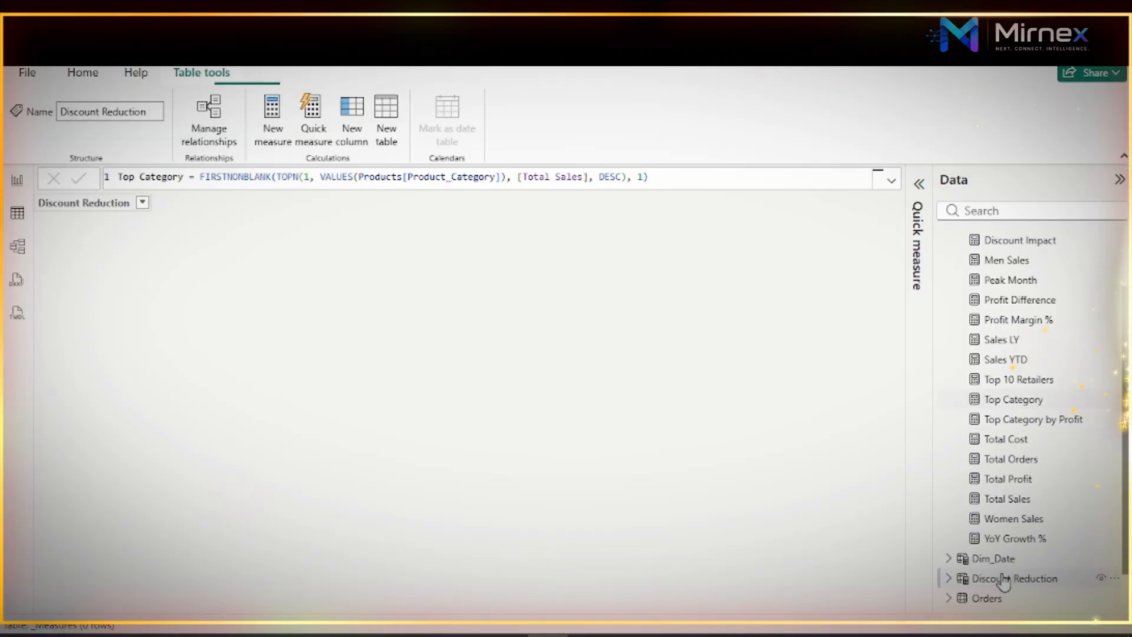
pyautogui.click(207, 131)
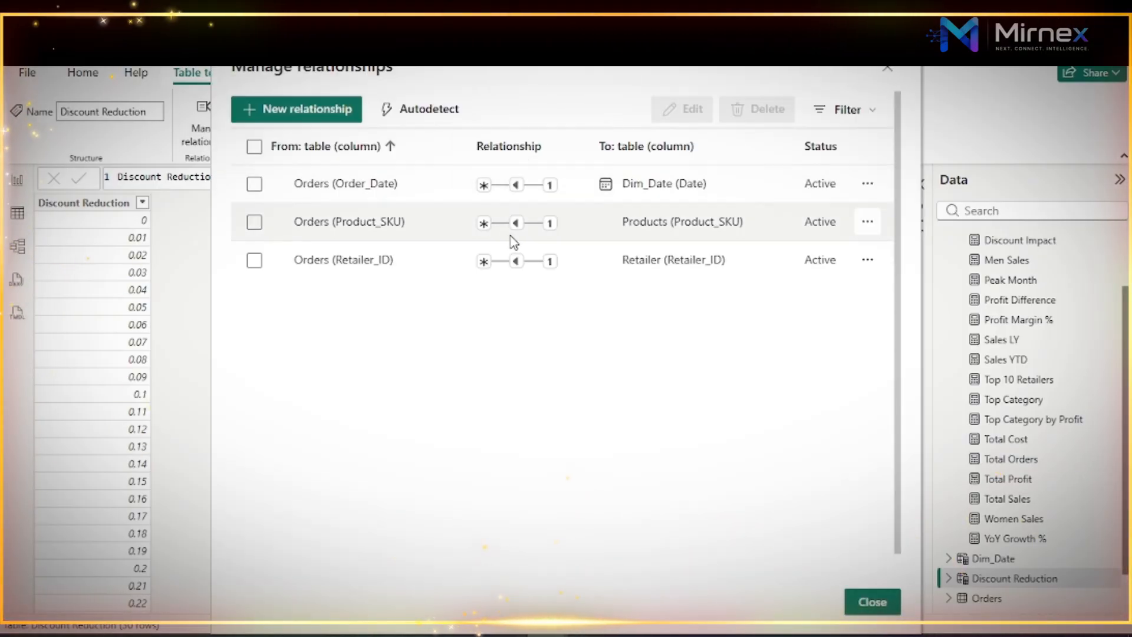
pyautogui.click(871, 602)
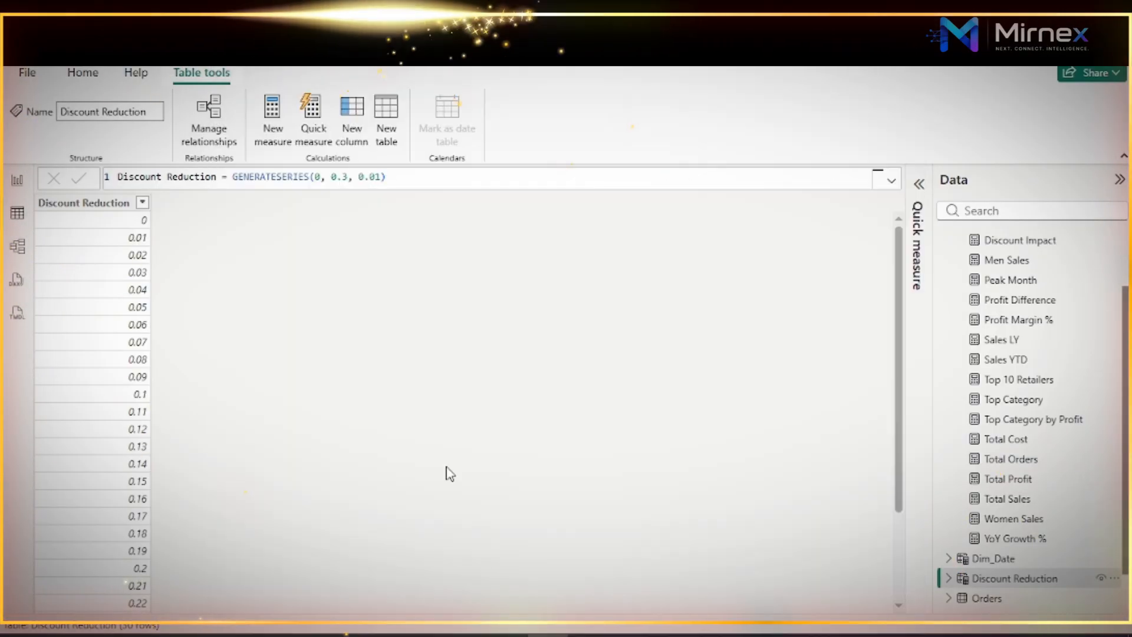
# View the table diagram in Model view and return to the report's Conclusions page
pyautogui.click(17, 246)
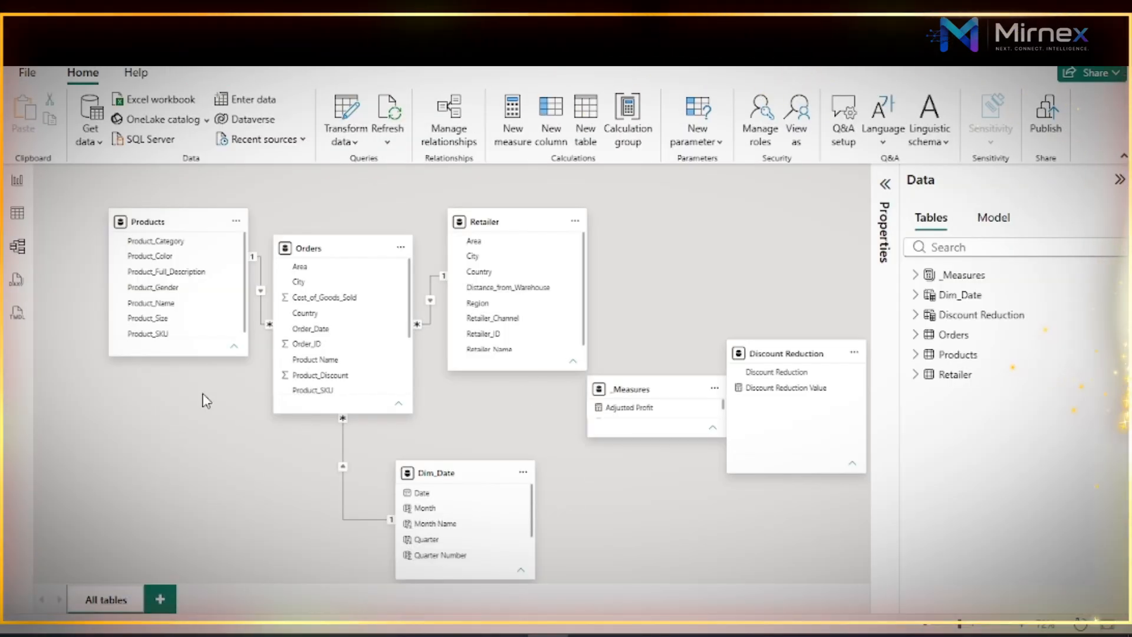
pyautogui.click(18, 180)
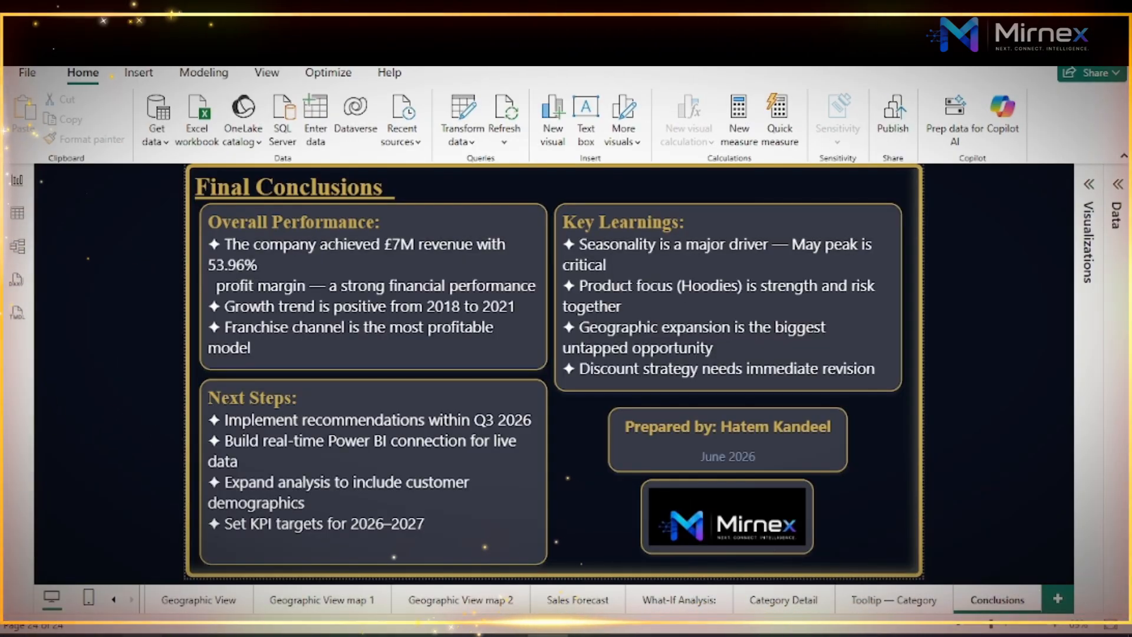